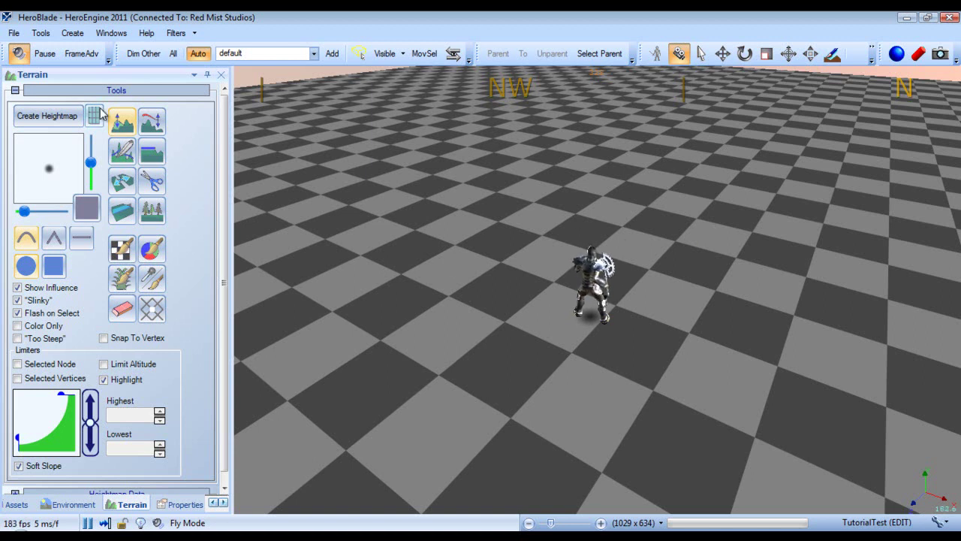
# Activate the Edit Height terrain brush over the checkered terrain and check that the Terrain window is enabled.
pyautogui.click(122, 121)
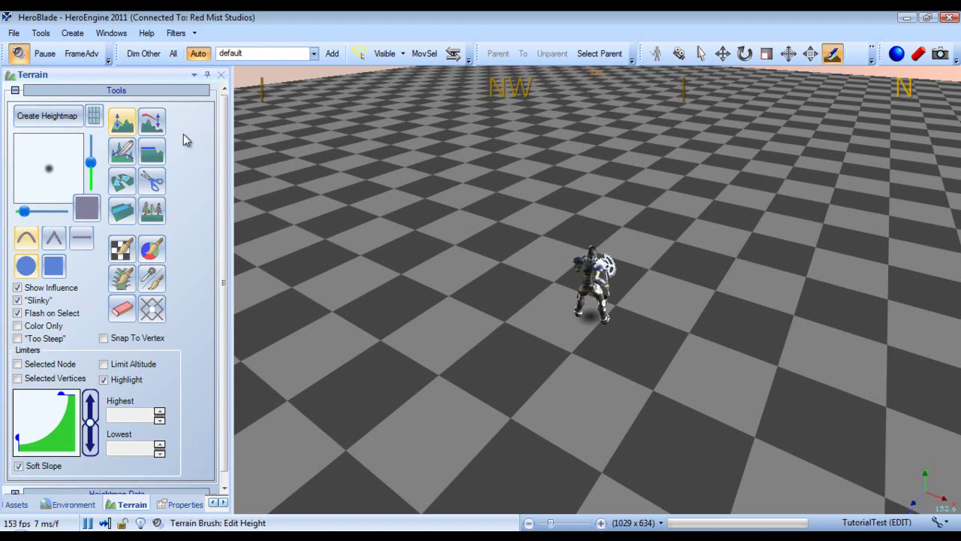
pyautogui.click(465, 253)
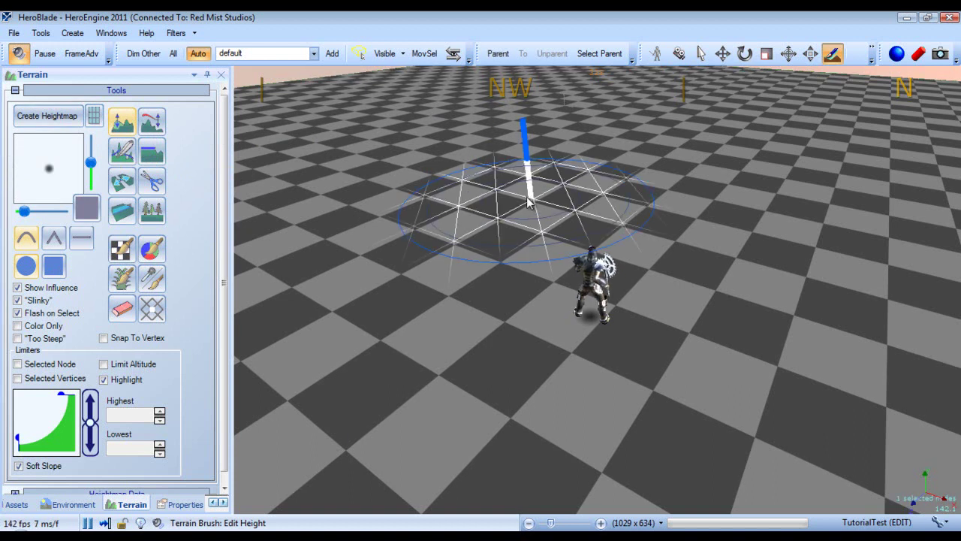
pyautogui.moveTo(462, 204)
pyautogui.mouseDown(button='right')
pyautogui.moveTo(481, 202)
pyautogui.moveTo(469, 203)
pyautogui.moveTo(465, 184)
pyautogui.moveTo(462, 209)
pyautogui.mouseUp(button='right')
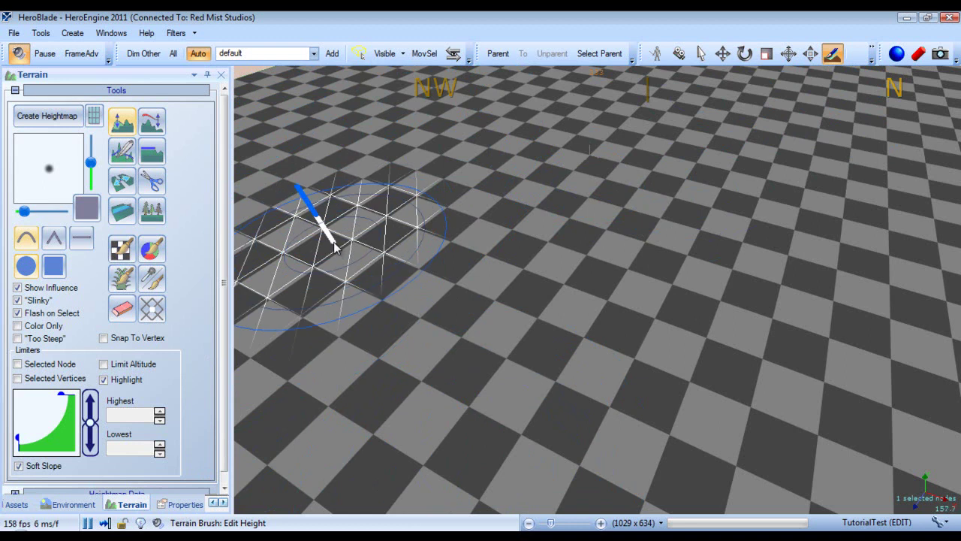
pyautogui.click(111, 34)
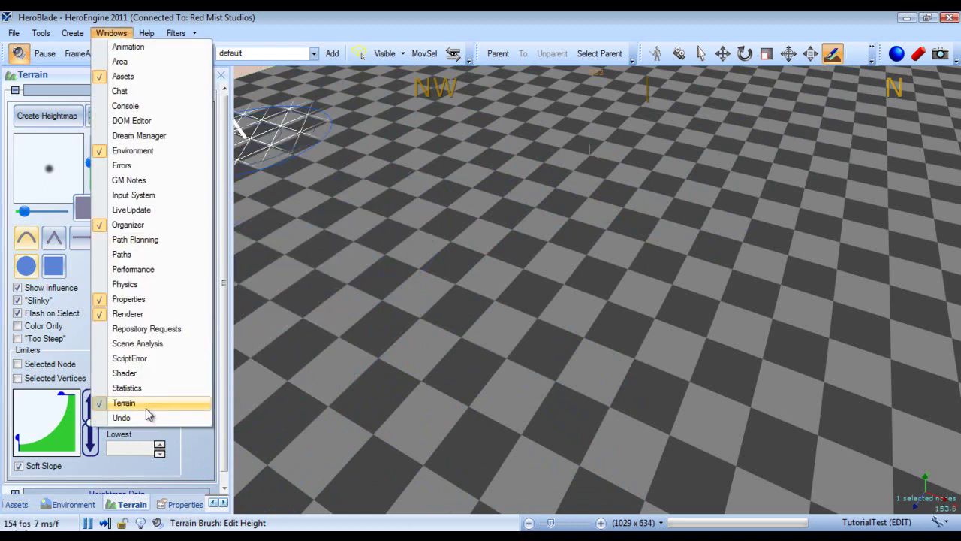
pyautogui.click(145, 408)
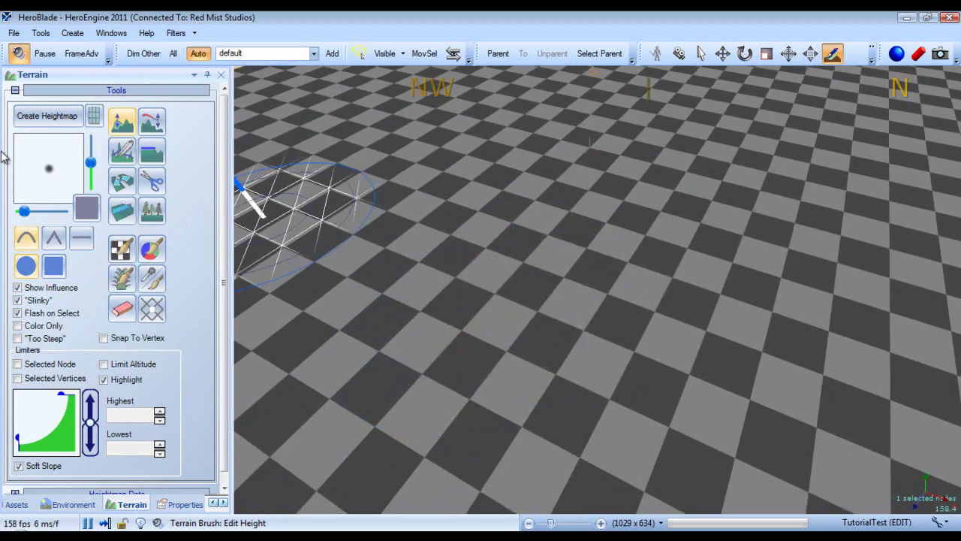
# Enlarge the terrain brush slightly and raise its strength to nearly the maximum.
pyautogui.scroll(-3, 532, 256)
pyautogui.scroll(10, 521, 276)
pyautogui.scroll(-5, 559, 188)
pyautogui.scroll(-1, 559, 203)
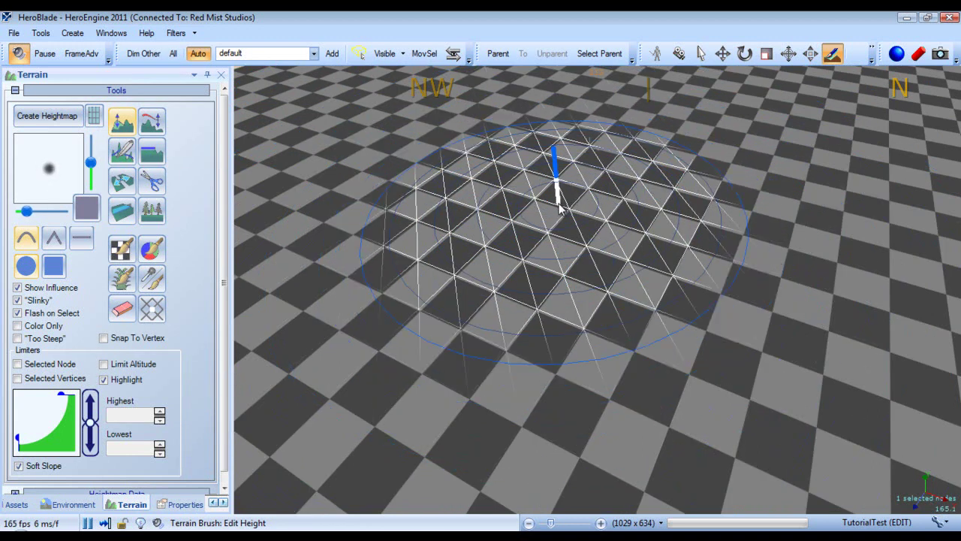
pyautogui.click(27, 215)
pyautogui.moveTo(27, 215)
pyautogui.mouseDown()
pyautogui.moveTo(75, 219)
pyautogui.moveTo(27, 223)
pyautogui.mouseUp()
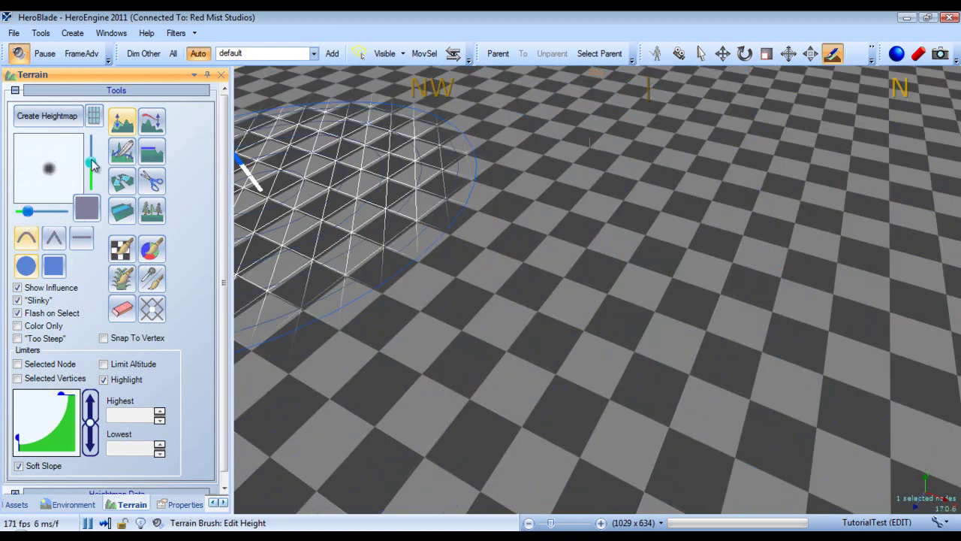
pyautogui.moveTo(92, 165)
pyautogui.mouseDown()
pyautogui.moveTo(94, 189)
pyautogui.moveTo(100, 145)
pyautogui.moveTo(94, 187)
pyautogui.moveTo(97, 161)
pyautogui.mouseUp()
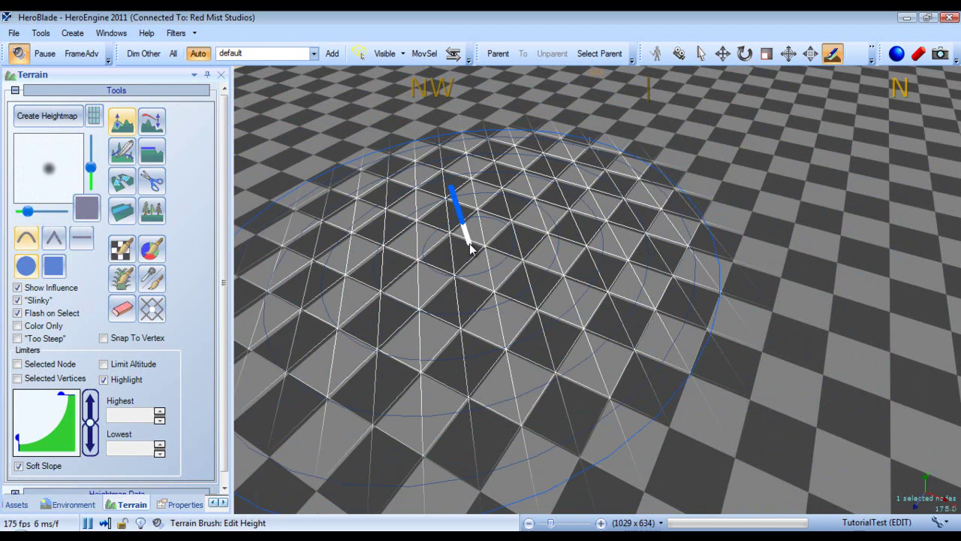
pyautogui.moveTo(93, 167)
pyautogui.mouseDown()
pyautogui.moveTo(93, 189)
pyautogui.moveTo(94, 139)
pyautogui.mouseUp()
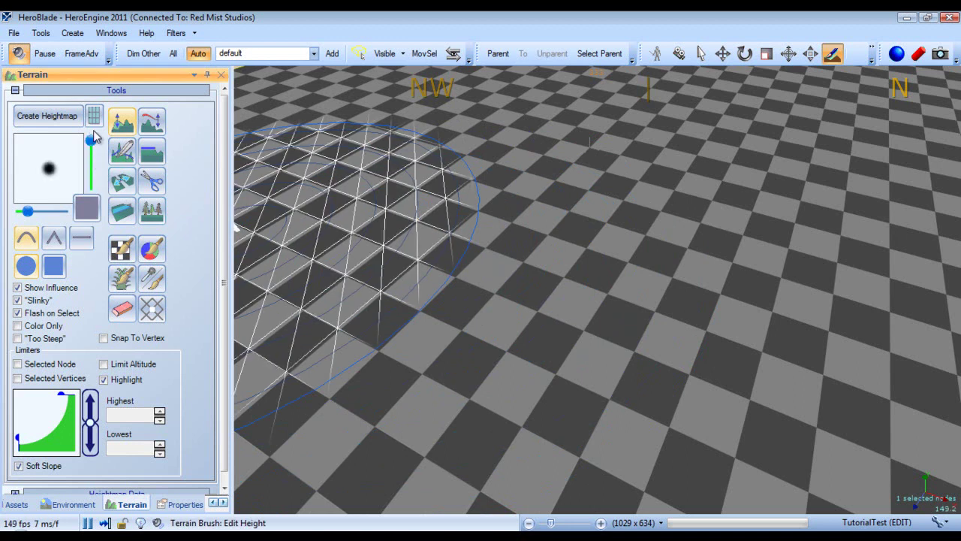
# Try a Raise/Lower stroke across the terrain at high brush strength and undo it.
pyautogui.click(152, 120)
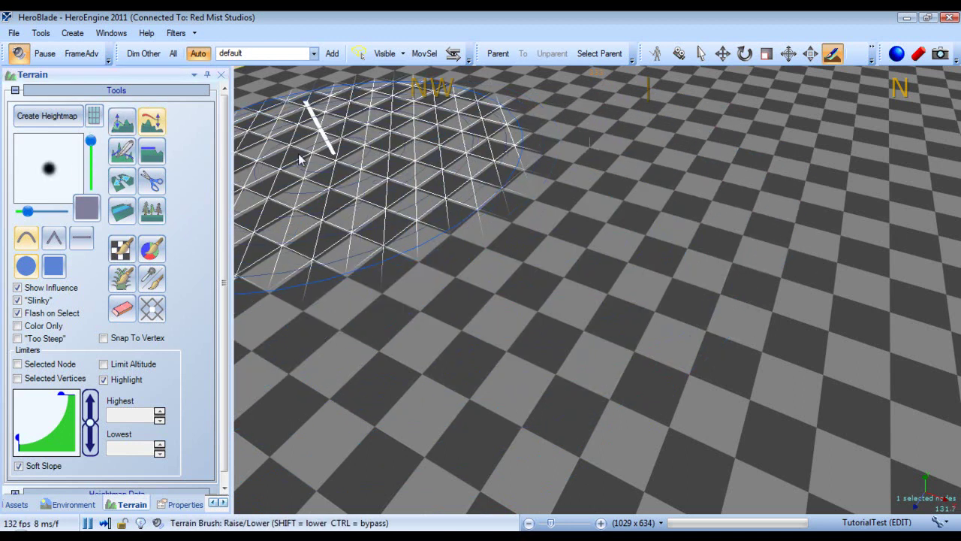
pyautogui.moveTo(373, 148)
pyautogui.mouseDown()
pyautogui.moveTo(384, 167)
pyautogui.moveTo(428, 172)
pyautogui.moveTo(688, 182)
pyautogui.mouseUp()
pyautogui.moveTo(611, 233); pyautogui.dragTo(601, 228, button='right')
pyautogui.scroll(-5, 601, 231)
pyautogui.scroll(-5, 600, 229)
pyautogui.hotkey('ctrl', 'z')
# Reduce the brush strength to a low setting, test it with a Raise/Lower stroke across the terrain, and undo the stroke.
pyautogui.moveTo(91, 142)
pyautogui.mouseDown()
pyautogui.moveTo(91, 185)
pyautogui.moveTo(91, 175)
pyautogui.mouseUp()
pyautogui.moveTo(474, 251); pyautogui.dragTo(680, 274)
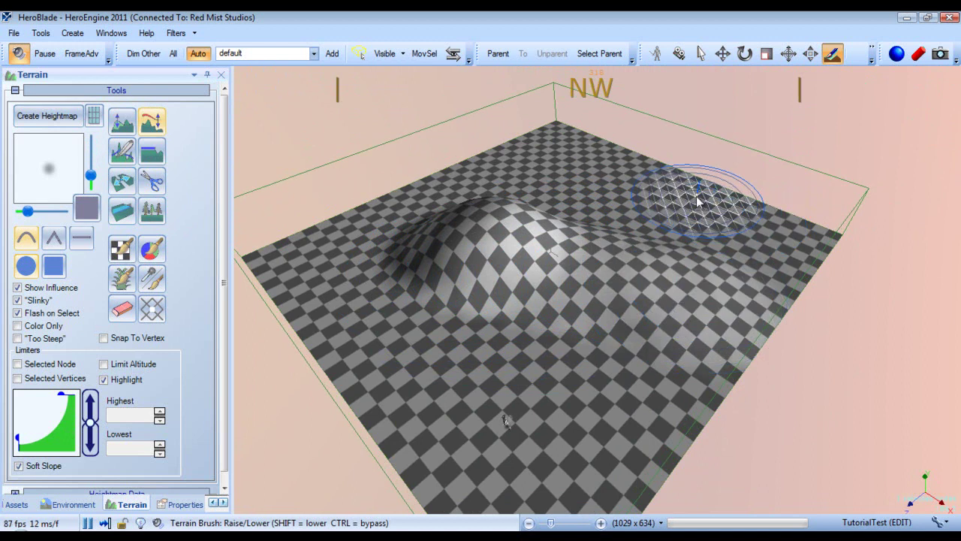
pyautogui.hotkey('ctrl', 'z')
pyautogui.moveTo(633, 221); pyautogui.dragTo(616, 231, button='right')
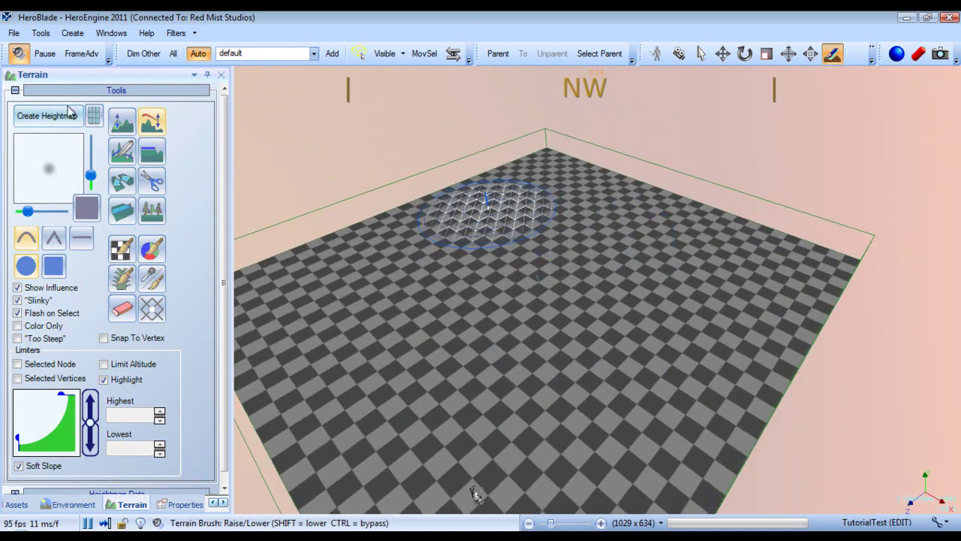
# Try pulling up a hill with the Edit Height brush using soft falloff, and undo it.
pyautogui.click(122, 120)
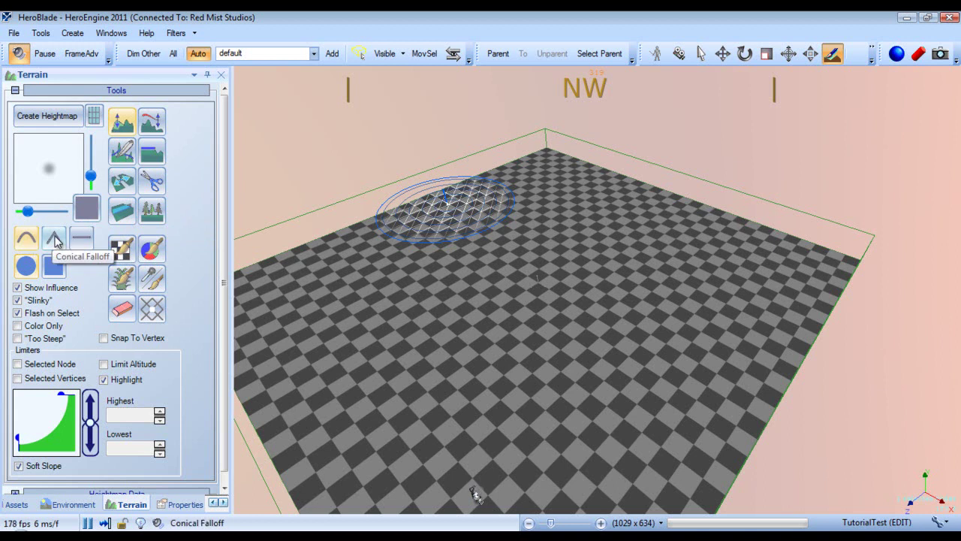
pyautogui.moveTo(403, 290)
pyautogui.mouseDown()
pyautogui.moveTo(399, 221)
pyautogui.moveTo(401, 253)
pyautogui.mouseUp()
pyautogui.hotkey('ctrl', 'z')
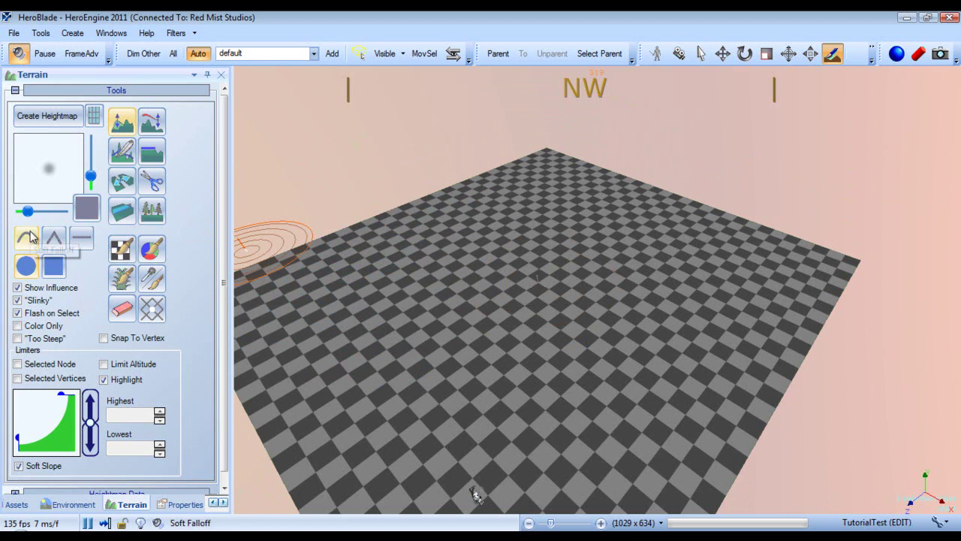
# Try pulling up a tall cone with the Edit Height brush using conical falloff, and undo it.
pyautogui.click(59, 242)
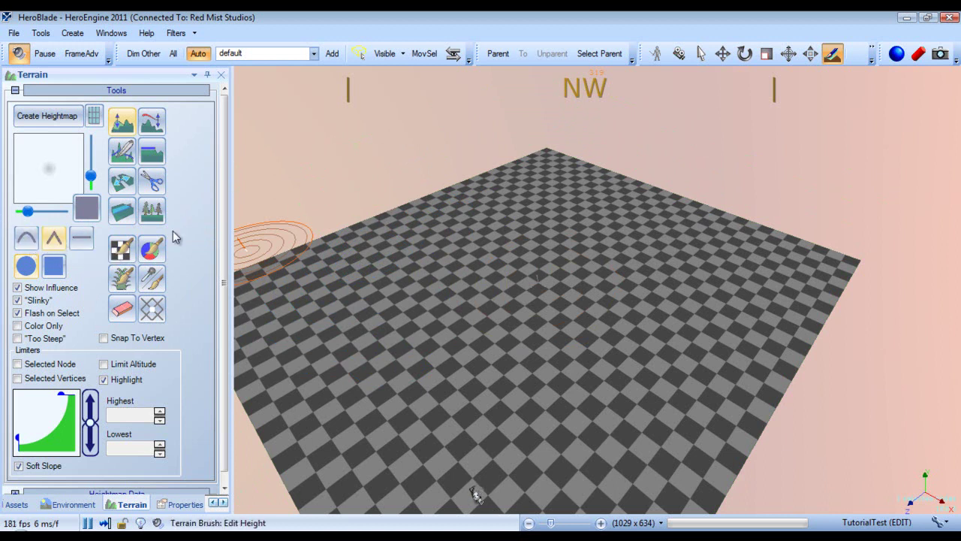
pyautogui.moveTo(375, 277); pyautogui.dragTo(337, 145)
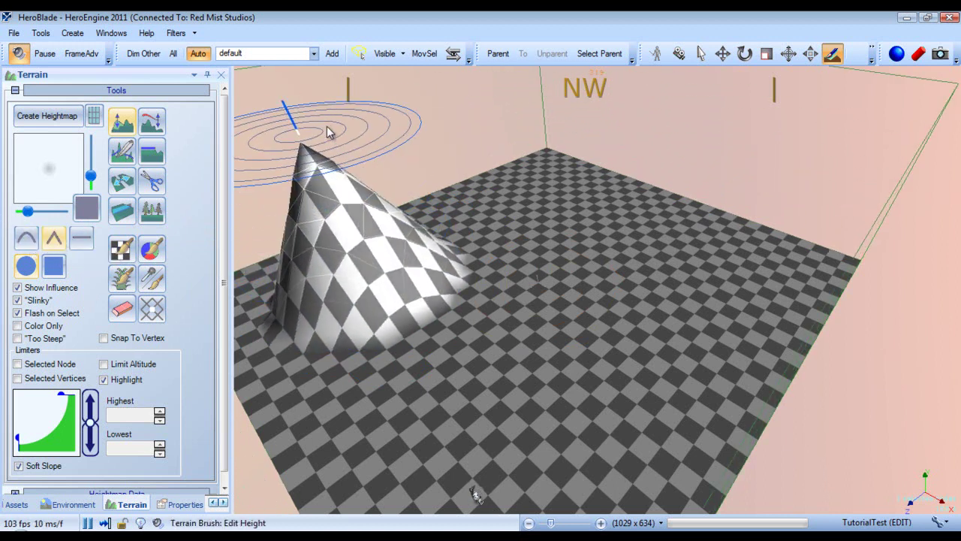
pyautogui.hotkey('ctrl', 'z')
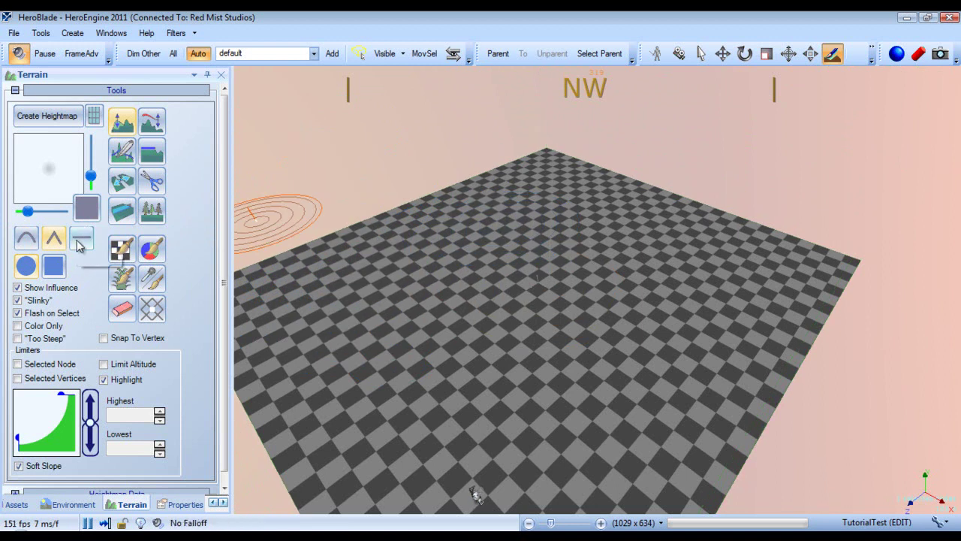
# Try raising the terrain with no falloff using the circular and the square brush shapes, and undo the edits.
pyautogui.click(80, 242)
pyautogui.moveTo(462, 289)
pyautogui.mouseDown()
pyautogui.moveTo(389, 90)
pyautogui.moveTo(409, 173)
pyautogui.moveTo(458, 289)
pyautogui.mouseUp()
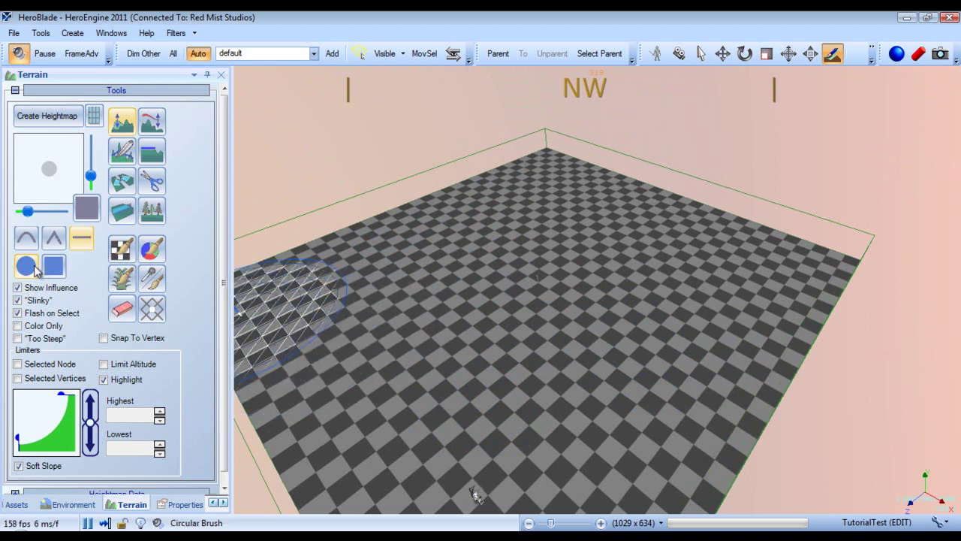
pyautogui.click(54, 265)
pyautogui.moveTo(492, 279)
pyautogui.mouseDown()
pyautogui.moveTo(477, 174)
pyautogui.moveTo(476, 254)
pyautogui.moveTo(477, 225)
pyautogui.mouseUp()
pyautogui.hotkey('ctrl', 'z')
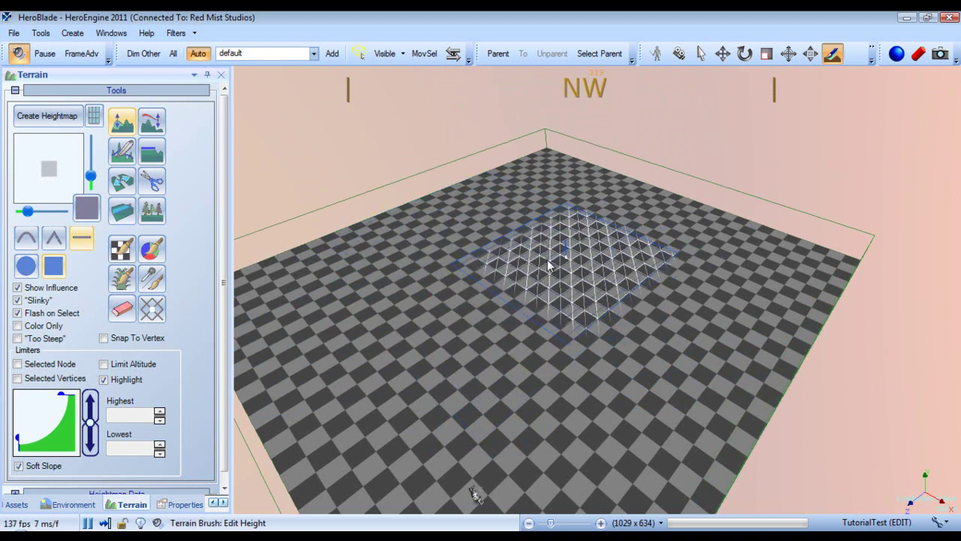
# Turn Show Influence off and back on, and make the brush slightly smaller.
pyautogui.click(41, 288)
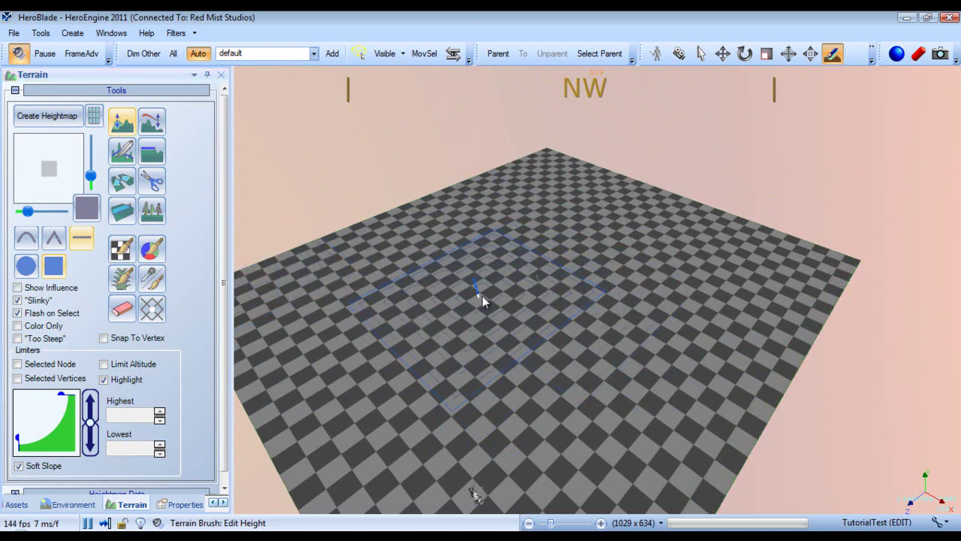
pyautogui.click(30, 289)
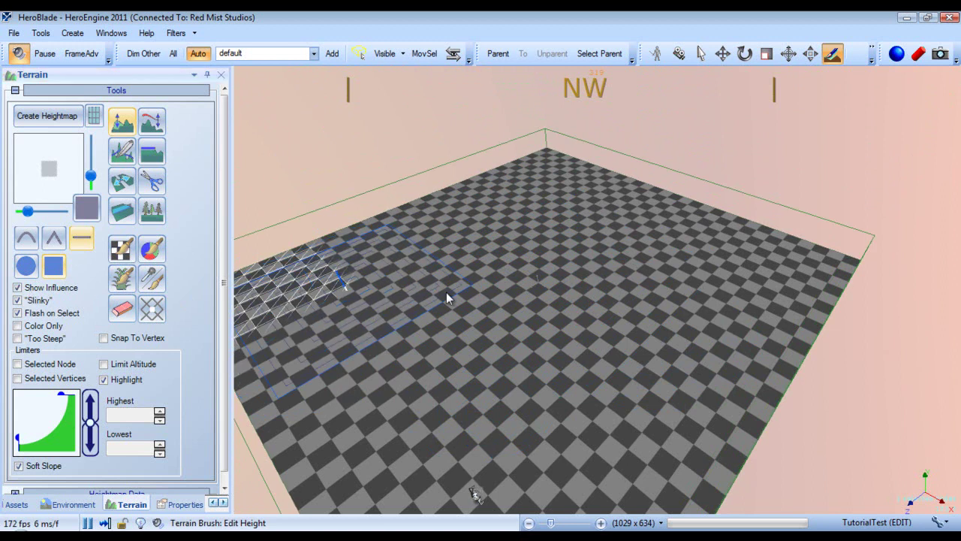
pyautogui.scroll(-3, 452, 291)
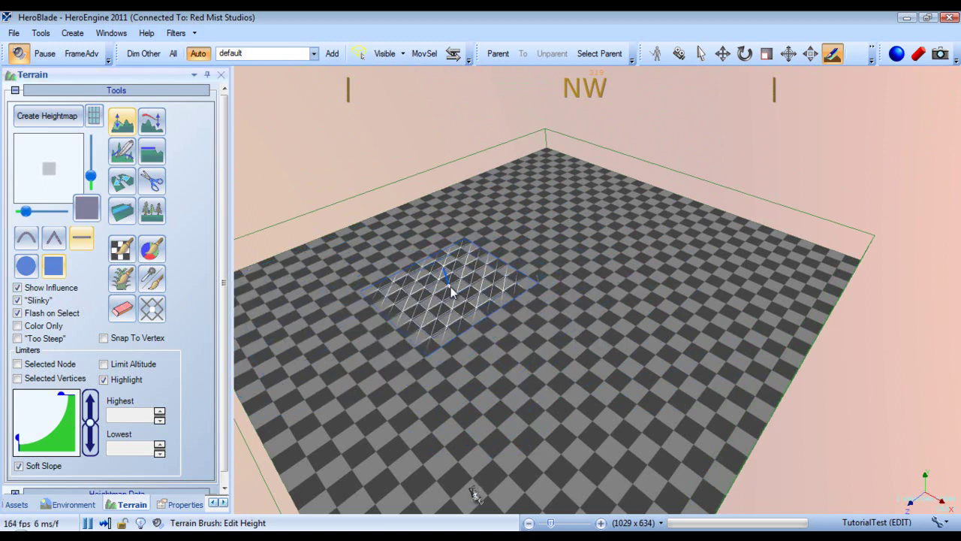
# Switch to the circular brush shape, test a height edit with no falloff on the terrain, and undo it.
pyautogui.click(26, 268)
pyautogui.scroll(-2, 473, 317)
pyautogui.moveTo(473, 316)
pyautogui.mouseDown()
pyautogui.moveTo(526, 278)
pyautogui.moveTo(515, 268)
pyautogui.moveTo(526, 278)
pyautogui.moveTo(520, 224)
pyautogui.moveTo(496, 218)
pyautogui.mouseUp()
pyautogui.hotkey('ctrl', 'z')
# Try raising small rounded mounds with soft falloff and the circular brush, and undo them.
pyautogui.click(26, 242)
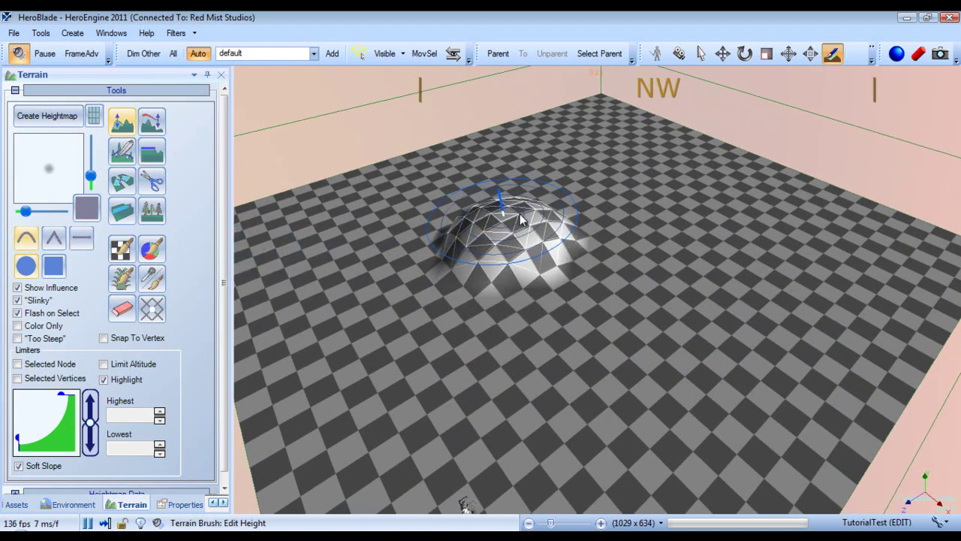
pyautogui.hotkey('ctrl', 'z')
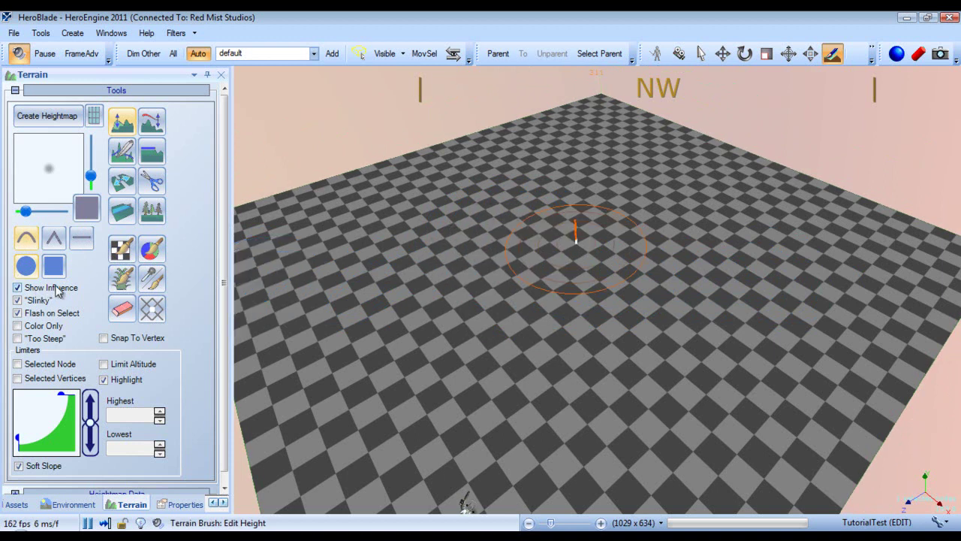
pyautogui.hotkey('ctrl', 'y')
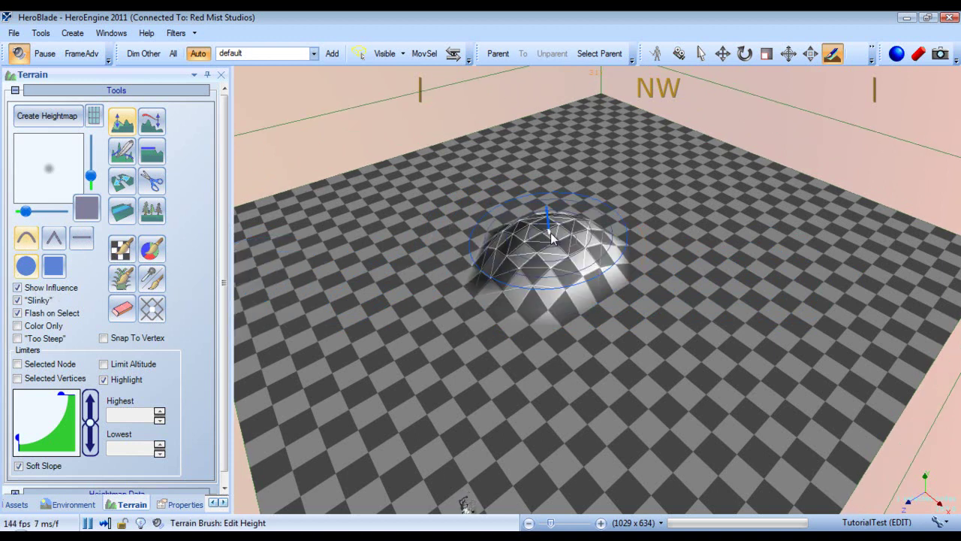
pyautogui.hotkey('ctrl', 'z')
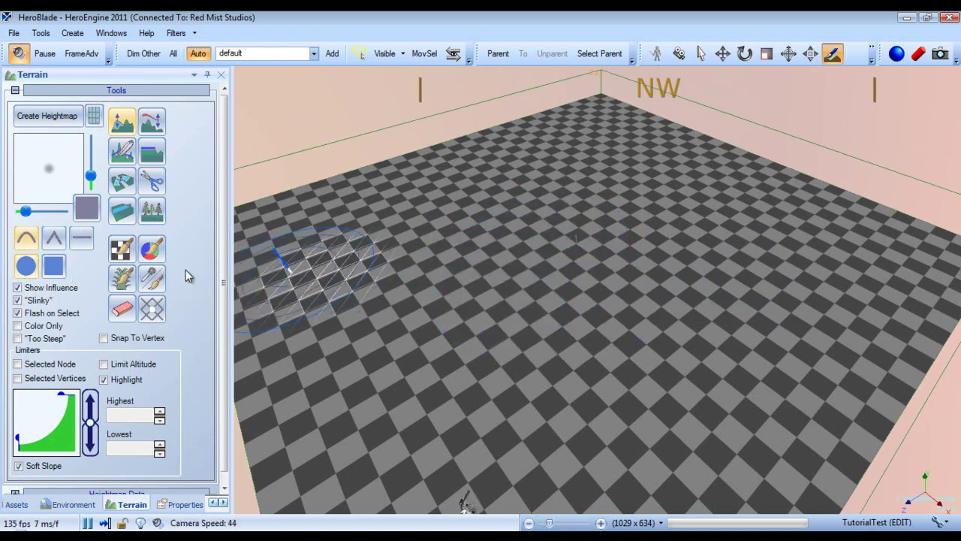
# Raise a pointed peak using conical falloff, and toggle the Slinky option off and back on.
pyautogui.click(53, 238)
pyautogui.click(522, 285)
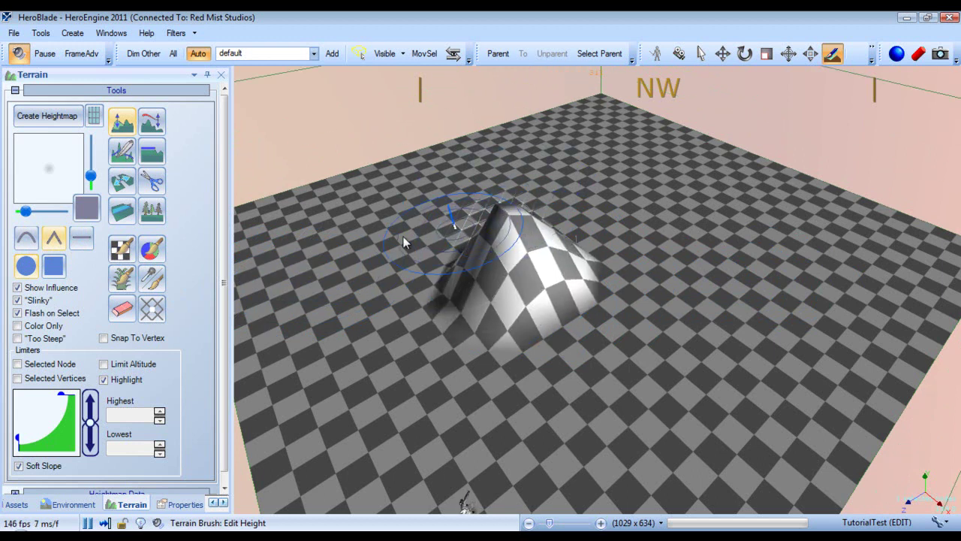
pyautogui.click(18, 300)
pyautogui.click(18, 299)
pyautogui.click(537, 222)
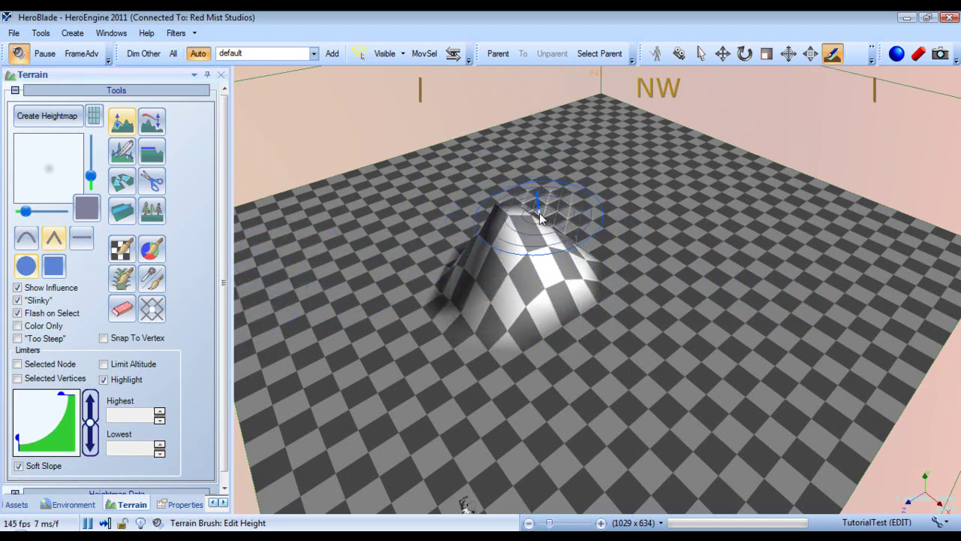
# Test Edit Height on the side of the peak, and undo all height edits made to it.
pyautogui.click(524, 248)
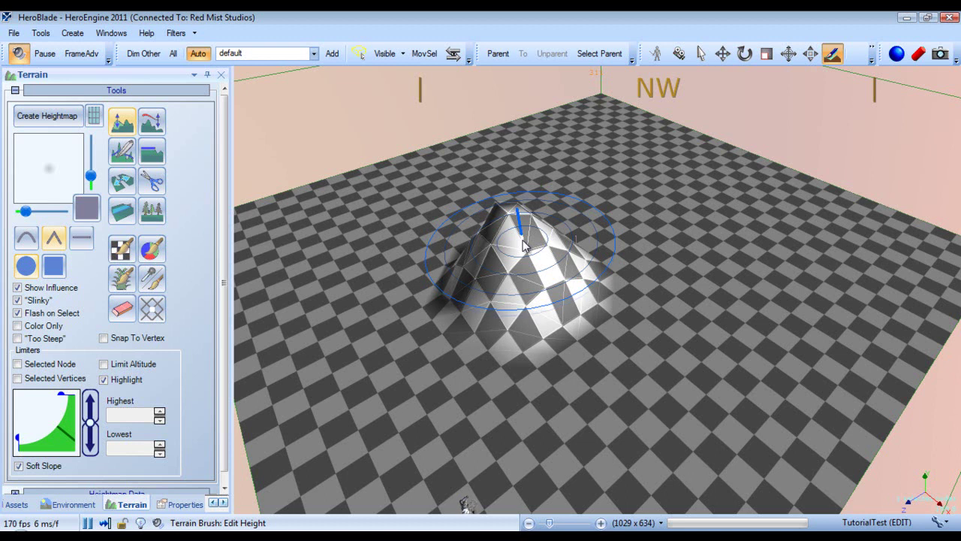
pyautogui.moveTo(523, 240)
pyautogui.mouseDown()
pyautogui.moveTo(527, 210)
pyautogui.moveTo(551, 277)
pyautogui.mouseUp()
pyautogui.hotkey('ctrl', 'z')
pyautogui.hotkey('ctrl', 'z')
pyautogui.hotkey('ctrl', 'z')
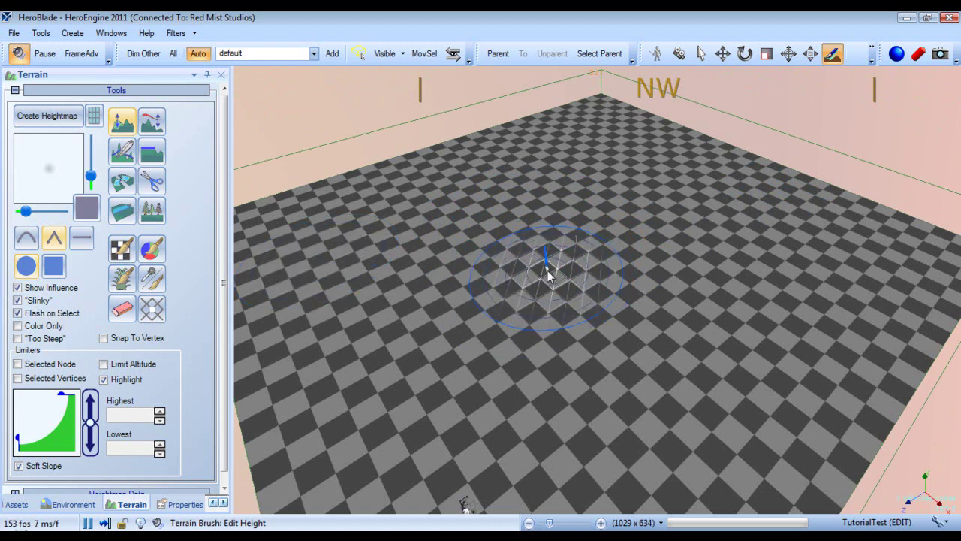
# Switch briefly to the Paint Texture brush and back to Edit Height, and toggle Color Only on and off.
pyautogui.click(114, 254)
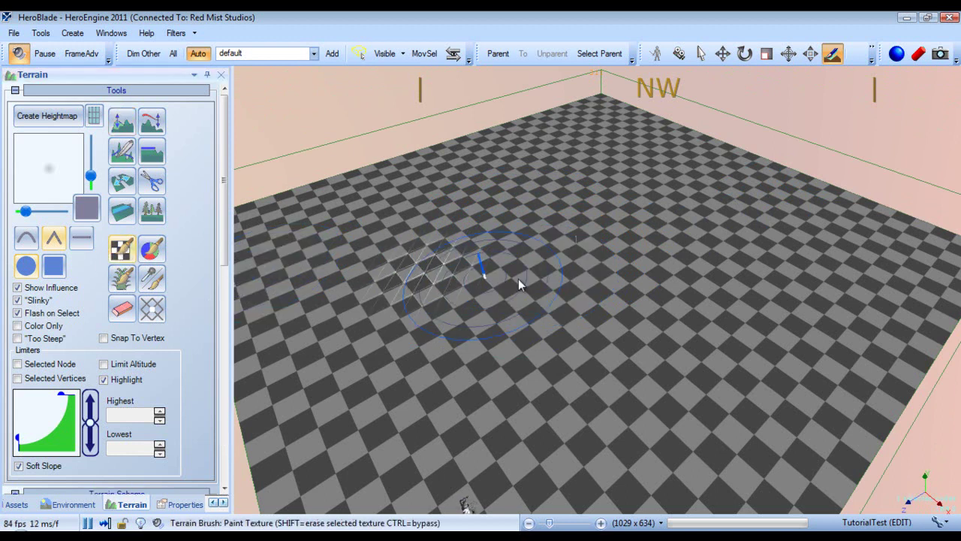
pyautogui.click(121, 121)
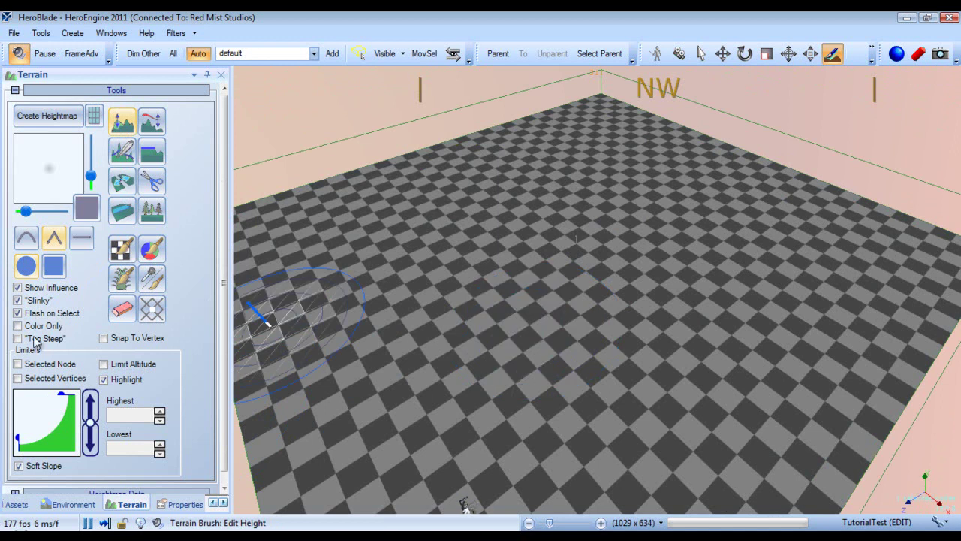
pyautogui.click(18, 325)
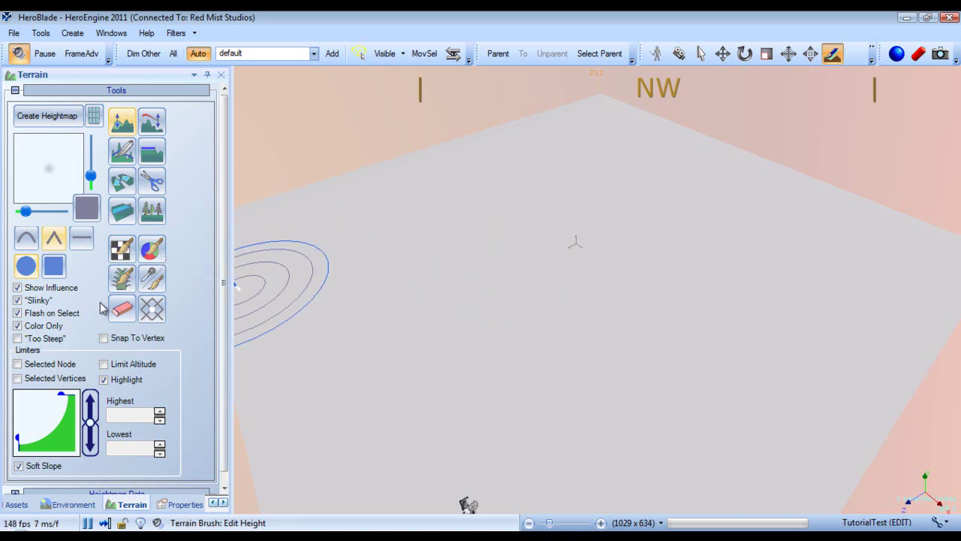
pyautogui.click(55, 327)
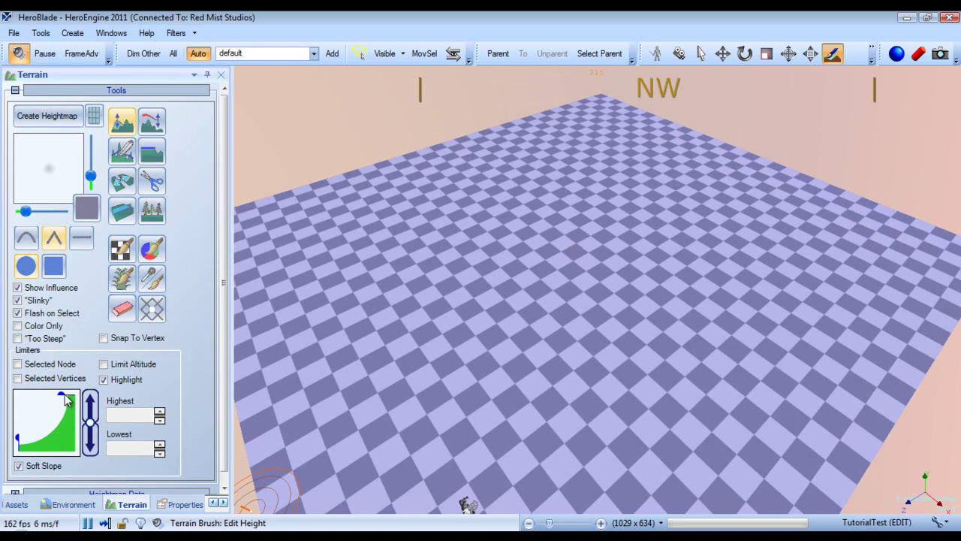
# Try narrowing the allowed slope range with the steep and shallow limiters, and restore the full range.
pyautogui.moveTo(65, 400); pyautogui.dragTo(64, 394)
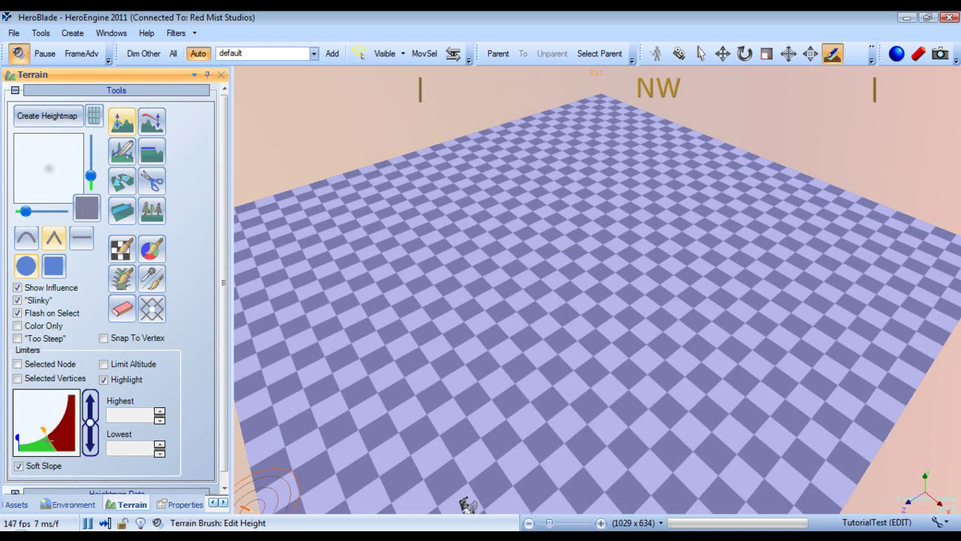
pyautogui.moveTo(20, 439); pyautogui.dragTo(36, 435)
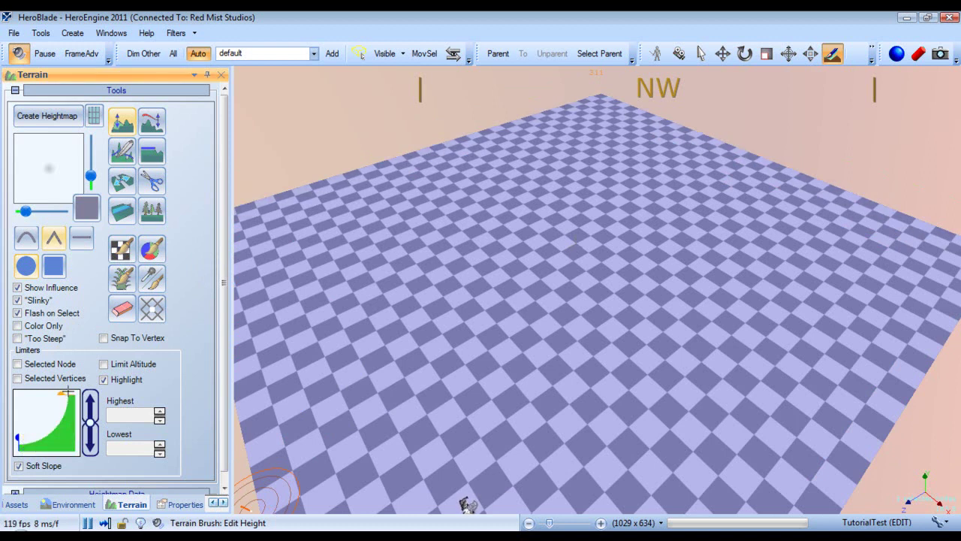
pyautogui.moveTo(69, 393); pyautogui.dragTo(3, 477)
pyautogui.moveTo(18, 437); pyautogui.dragTo(61, 401)
pyautogui.click(23, 442)
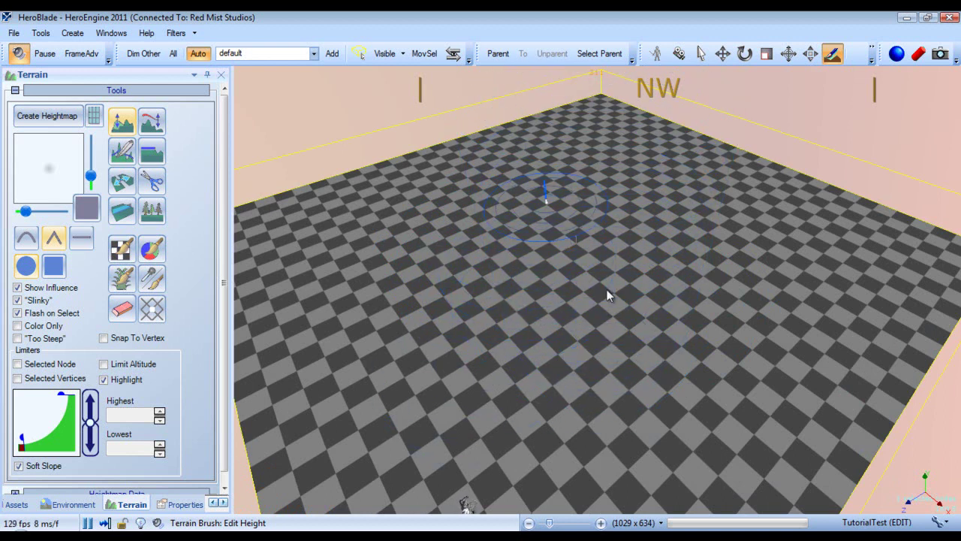
pyautogui.moveTo(22, 438); pyautogui.dragTo(10, 436)
# Try raising three peaks on the flat terrain with Edit Height, and undo them.
pyautogui.moveTo(540, 303); pyautogui.dragTo(519, 188)
pyautogui.moveTo(681, 278); pyautogui.dragTo(683, 207)
pyautogui.moveTo(775, 309); pyautogui.dragTo(784, 263)
pyautogui.hotkey('ctrl', 'z')
pyautogui.hotkey('ctrl', 'z')
pyautogui.hotkey('ctrl', 'z')
# Choose rounded falloff for the Edit Height brush, vary its size, and raise its strength to the maximum.
pyautogui.click(25, 237)
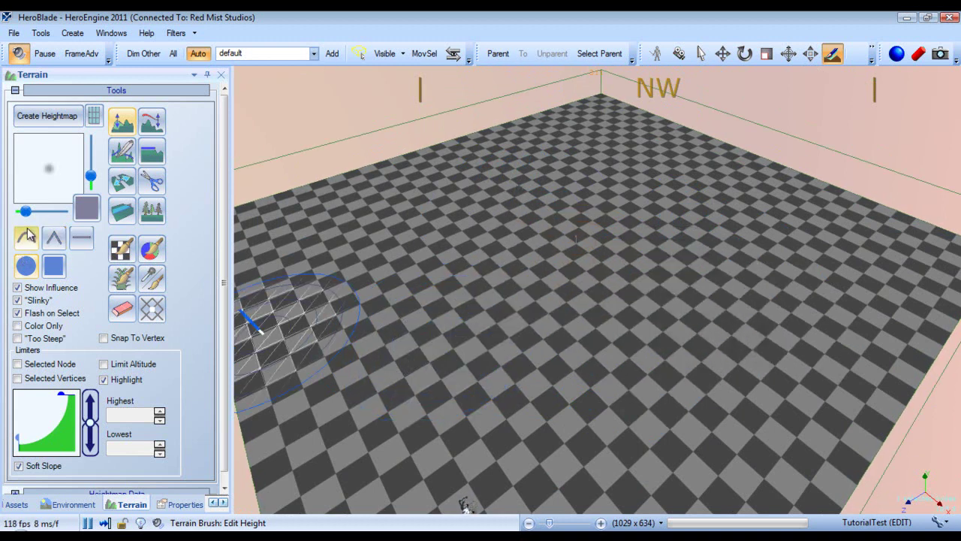
pyautogui.click(122, 125)
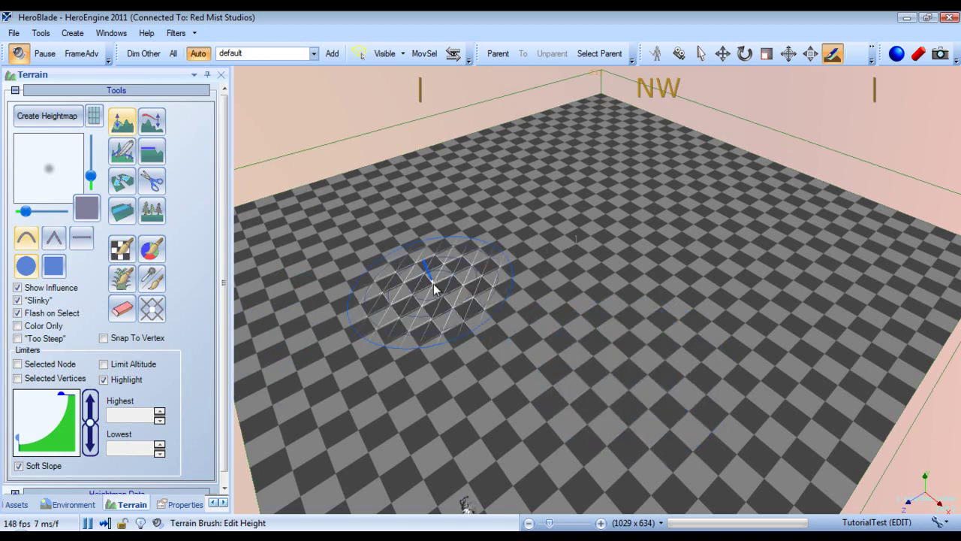
pyautogui.scroll(5, 473, 314)
pyautogui.scroll(-4, 472, 313)
pyautogui.scroll(5, 472, 314)
pyautogui.scroll(-3, 472, 314)
pyautogui.scroll(1, 491, 302)
pyautogui.keyDown('shift'); pyautogui.scroll(2, 499, 289); pyautogui.keyUp('shift')
pyautogui.keyDown('shift'); pyautogui.scroll(3, 499, 293); pyautogui.keyUp('shift')
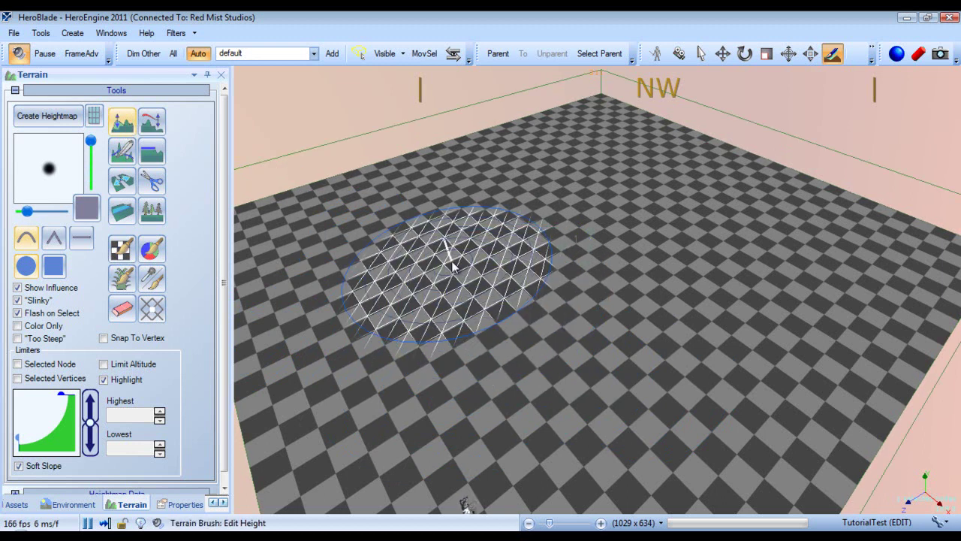
# Raise several large overlapping rounded mounds on the flat terrain with Edit Height.
pyautogui.moveTo(460, 265)
pyautogui.mouseDown()
pyautogui.moveTo(470, 479)
pyautogui.moveTo(478, 351)
pyautogui.moveTo(436, 37)
pyautogui.moveTo(462, 315)
pyautogui.moveTo(481, 289)
pyautogui.moveTo(635, 320)
pyautogui.mouseUp()
pyautogui.moveTo(787, 210); pyautogui.dragTo(742, 217, button='right')
pyautogui.moveTo(710, 254)
pyautogui.mouseDown()
pyautogui.moveTo(678, 241)
pyautogui.moveTo(723, 337)
pyautogui.moveTo(720, 359)
pyautogui.mouseUp()
pyautogui.moveTo(527, 253)
pyautogui.mouseDown(button='right')
pyautogui.moveTo(545, 246)
pyautogui.moveTo(518, 251)
pyautogui.mouseUp(button='right')
pyautogui.moveTo(515, 251); pyautogui.dragTo(507, 203)
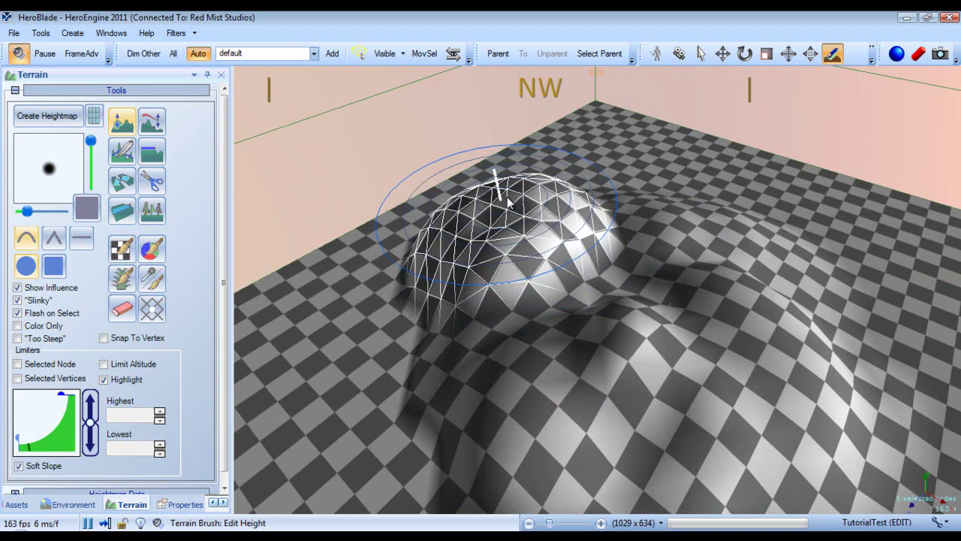
pyautogui.moveTo(655, 242)
pyautogui.mouseDown(button='right')
pyautogui.moveTo(676, 257)
pyautogui.moveTo(655, 255)
pyautogui.mouseUp(button='right')
# Turn on the "Too Steep" display and inspect which slopes of the mounds it marks.
pyautogui.click(18, 338)
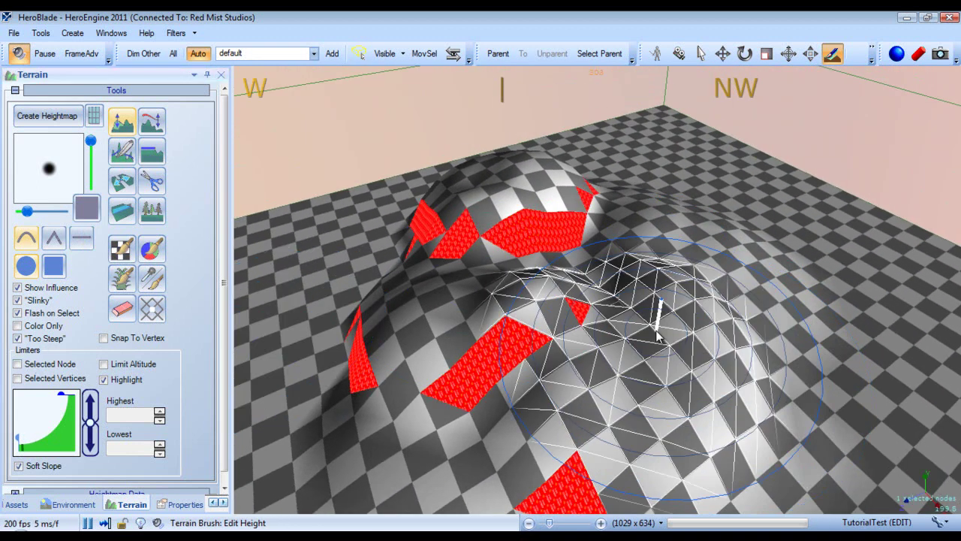
pyautogui.moveTo(548, 268); pyautogui.dragTo(520, 274, button='right')
pyautogui.scroll(-3, 515, 274)
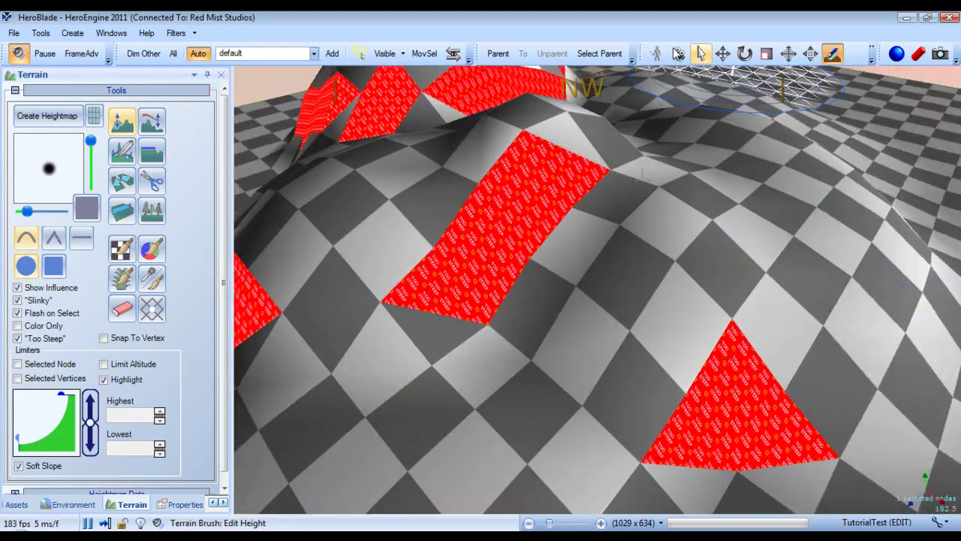
# Switch to game mode and run the character up to a slope marked too steep, jumping against it.
pyautogui.click(658, 53)
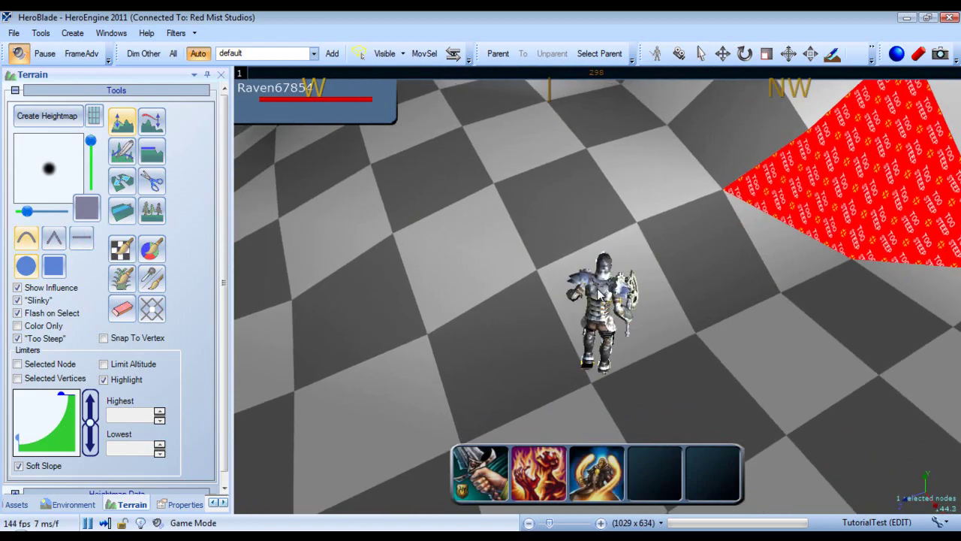
pyautogui.press('w')
pyautogui.moveTo(599, 295); pyautogui.dragTo(600, 297, button='right')
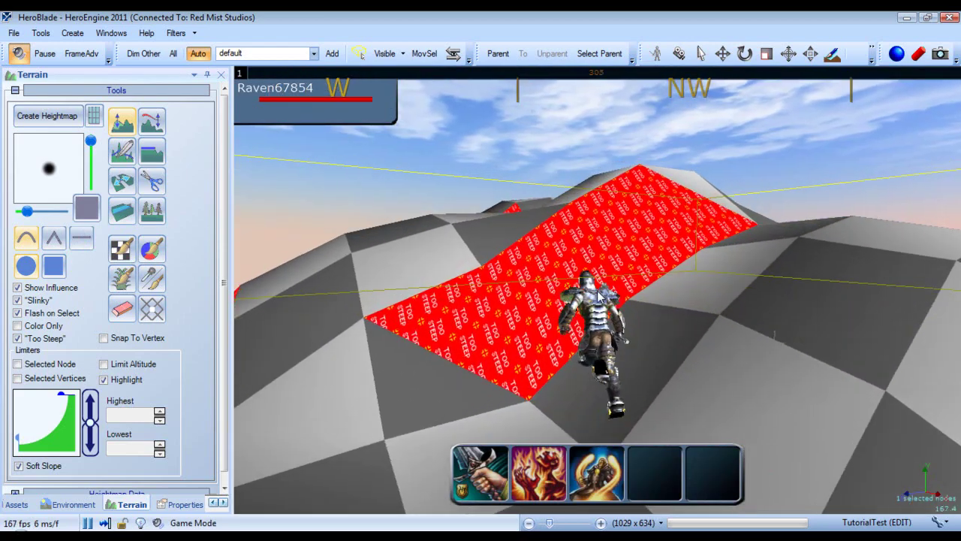
pyautogui.press('space')
pyautogui.press('space')
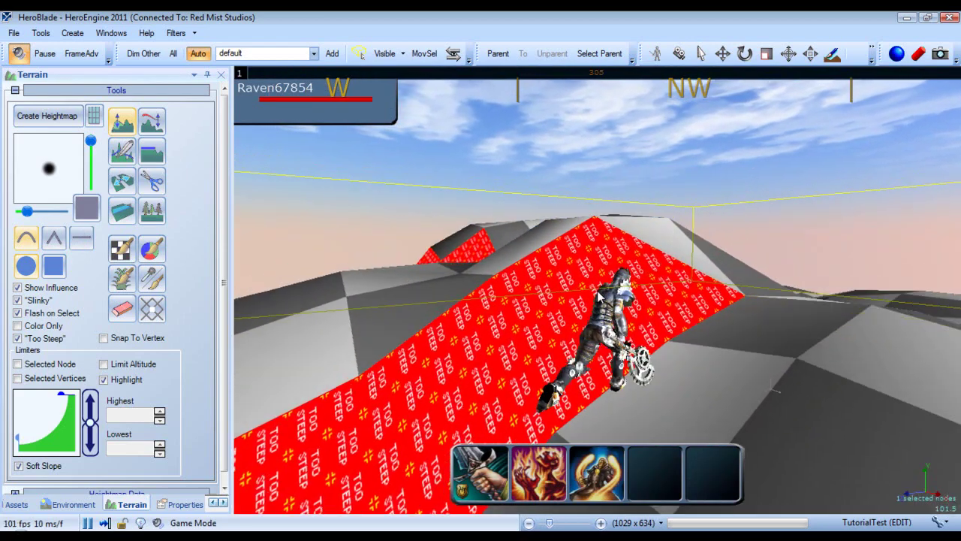
pyautogui.moveTo(598, 295); pyautogui.dragTo(598, 296, button='right')
# Return to the free camera, reactivate the Edit Height brush, and turn off the "Too Steep" display.
pyautogui.click(680, 55)
pyautogui.press('s')
pyautogui.moveTo(503, 185); pyautogui.dragTo(708, 258, button='right')
pyautogui.click(122, 122)
pyautogui.moveTo(609, 288)
pyautogui.mouseDown(button='right')
pyautogui.moveTo(650, 270)
pyautogui.moveTo(474, 314)
pyautogui.mouseUp(button='right')
pyautogui.click(53, 341)
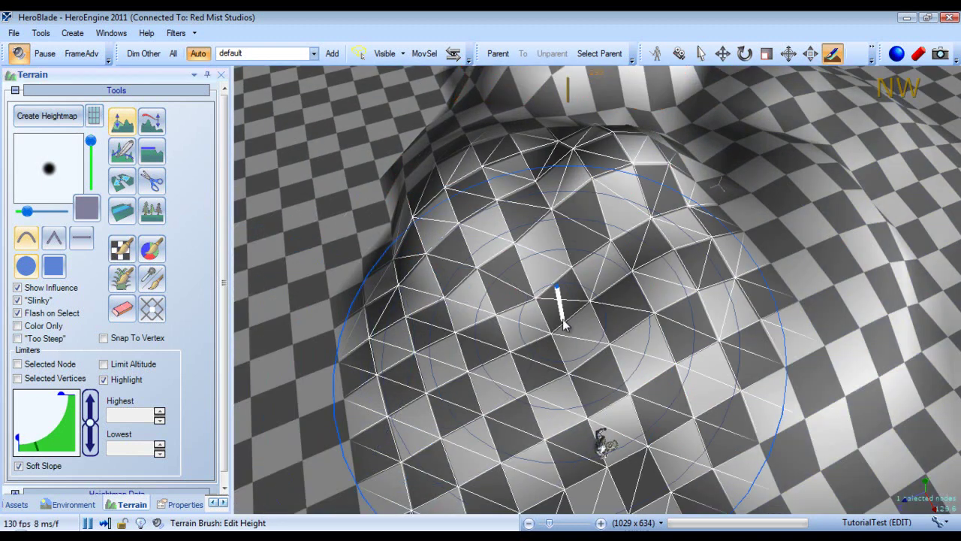
# Undo the height edits that formed the overlapping mounds.
pyautogui.moveTo(562, 323); pyautogui.dragTo(565, 300, button='right')
pyautogui.hotkey('ctrl', 'z')
pyautogui.hotkey('ctrl', 'z')
pyautogui.hotkey('ctrl', 'z')
pyautogui.hotkey('ctrl', 'z')
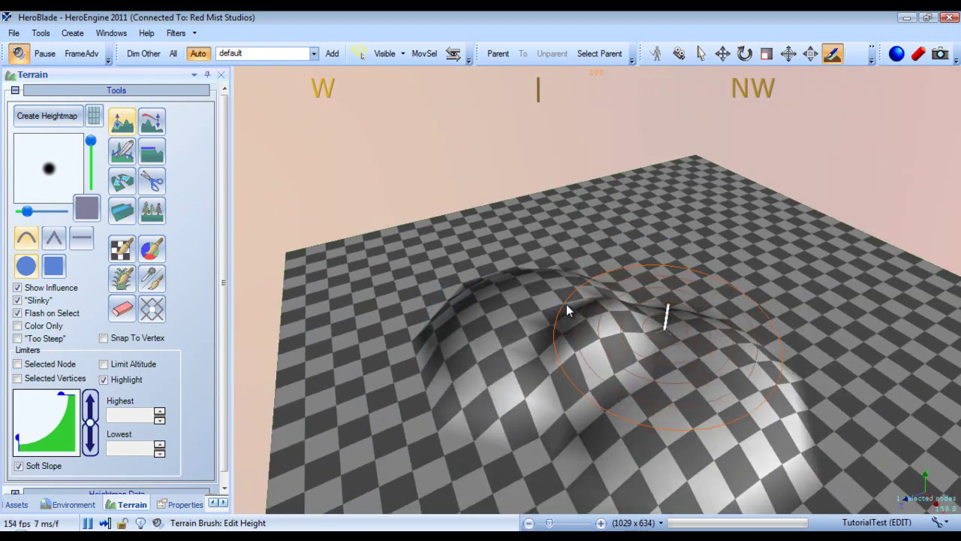
# Try building up the terrain with two strokes of the Raise/Lower brush, and undo both.
pyautogui.click(153, 122)
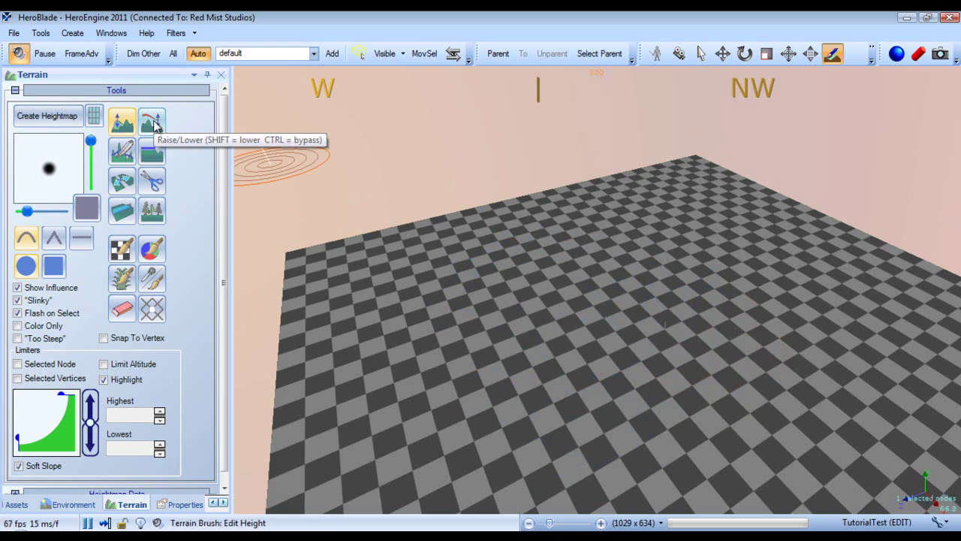
pyautogui.click(154, 123)
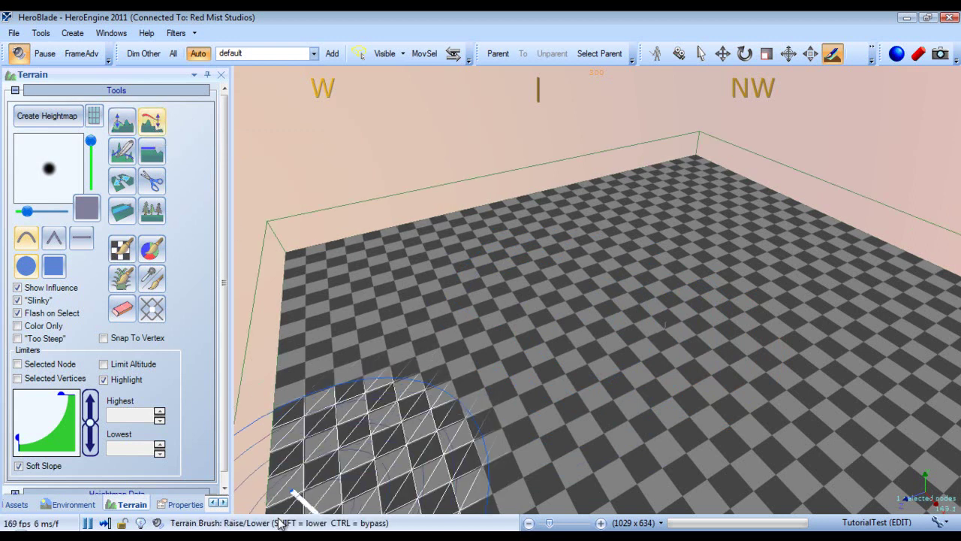
pyautogui.moveTo(504, 290)
pyautogui.mouseDown()
pyautogui.moveTo(558, 221)
pyautogui.moveTo(623, 215)
pyautogui.moveTo(661, 270)
pyautogui.moveTo(661, 247)
pyautogui.moveTo(601, 248)
pyautogui.mouseUp()
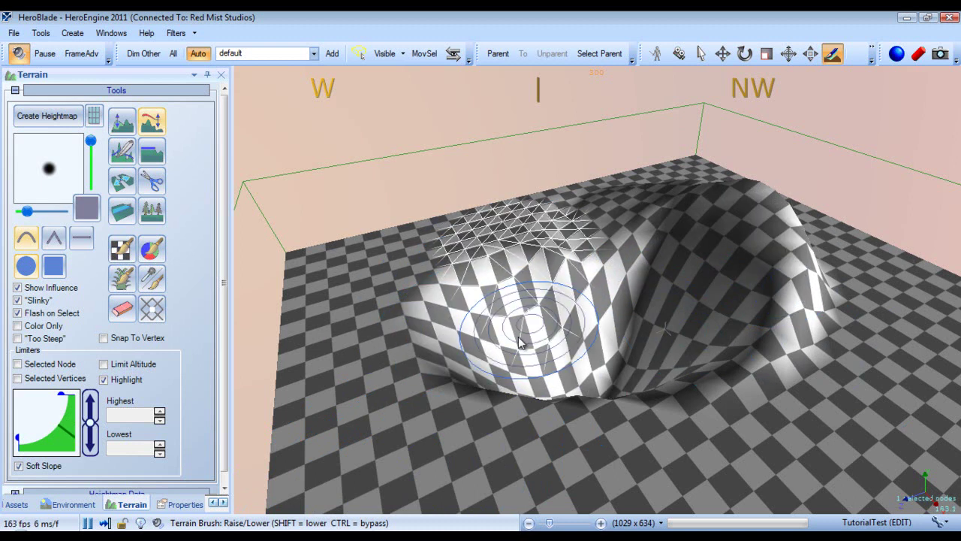
pyautogui.moveTo(477, 279)
pyautogui.mouseDown()
pyautogui.moveTo(466, 278)
pyautogui.moveTo(568, 247)
pyautogui.moveTo(611, 326)
pyautogui.moveTo(607, 274)
pyautogui.moveTo(683, 283)
pyautogui.mouseUp()
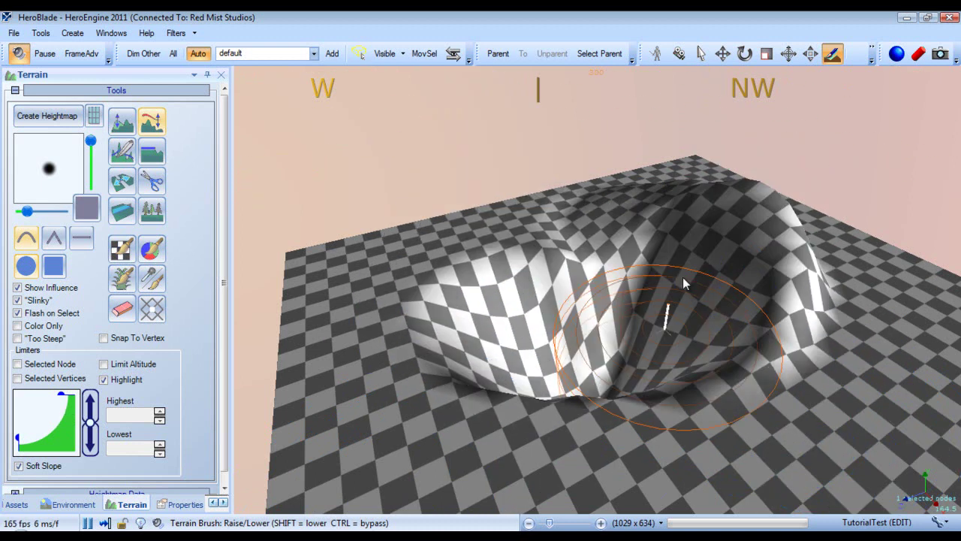
pyautogui.hotkey('ctrl', 'z')
pyautogui.hotkey('ctrl', 'z')
# Raise a new group of mounds with the Raise/Lower brush, and smooth them using the Soften brush.
pyautogui.moveTo(544, 257)
pyautogui.mouseDown()
pyautogui.moveTo(524, 251)
pyautogui.moveTo(647, 357)
pyautogui.moveTo(611, 292)
pyautogui.mouseUp()
pyautogui.moveTo(727, 242); pyautogui.dragTo(753, 248, button='right')
pyautogui.click(123, 151)
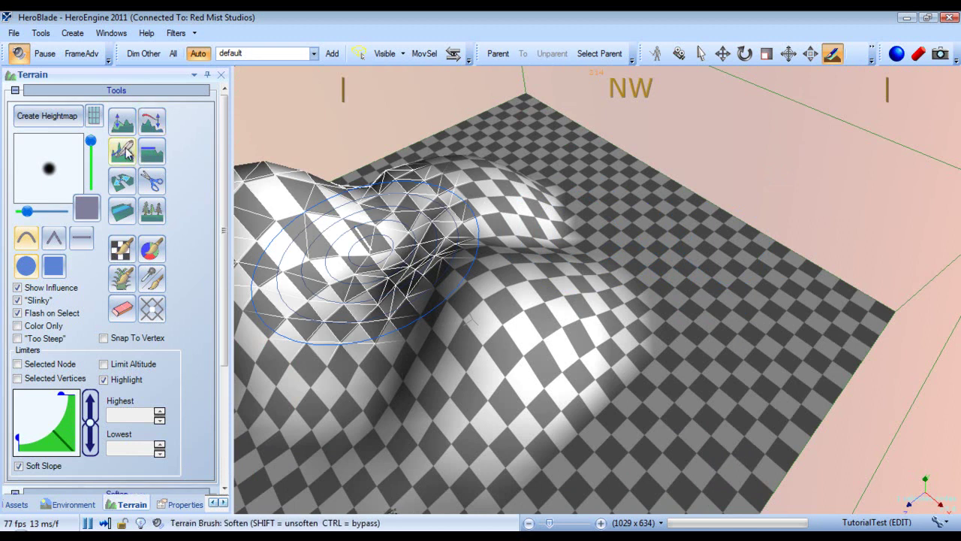
pyautogui.moveTo(223, 183); pyautogui.dragTo(223, 297)
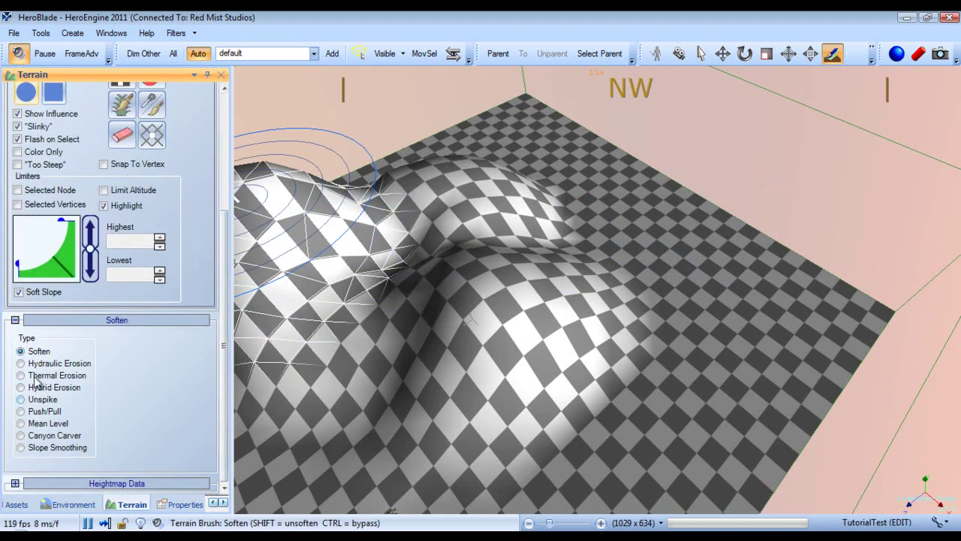
pyautogui.moveTo(488, 207)
pyautogui.mouseDown()
pyautogui.moveTo(418, 201)
pyautogui.moveTo(433, 243)
pyautogui.moveTo(490, 260)
pyautogui.moveTo(318, 211)
pyautogui.moveTo(446, 246)
pyautogui.mouseUp()
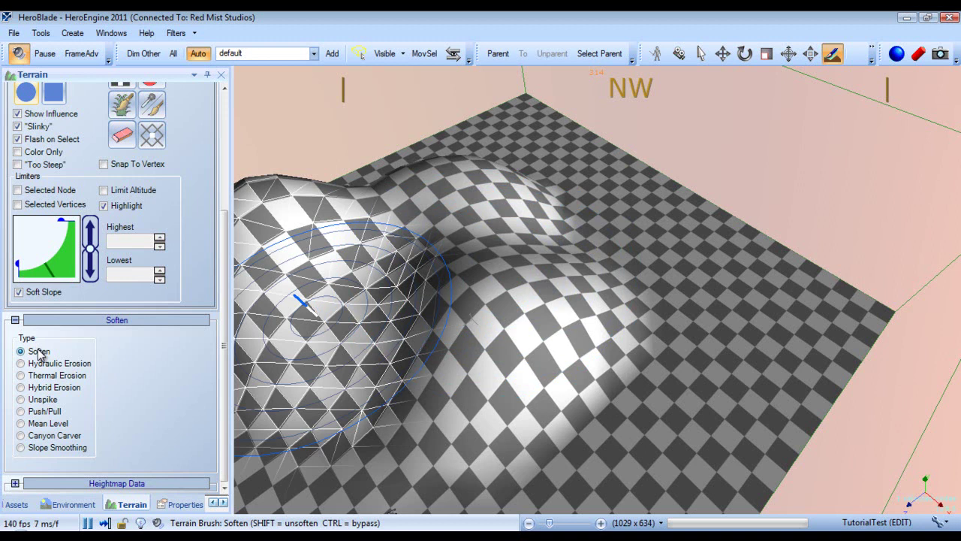
# Apply the Hydraulic Erosion, Thermal Erosion, Hybrid Erosion and Unspike soften types to the mounds.
pyautogui.click(56, 364)
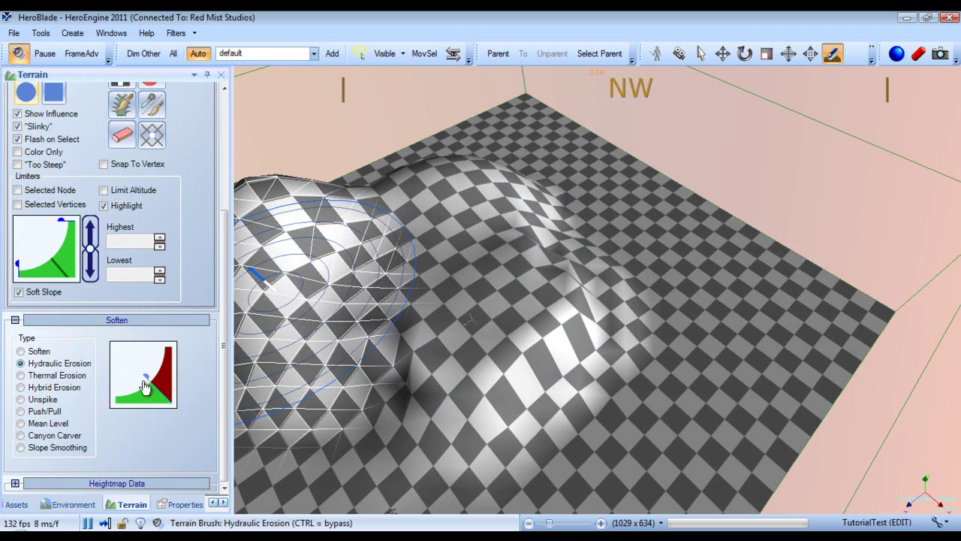
pyautogui.click(57, 375)
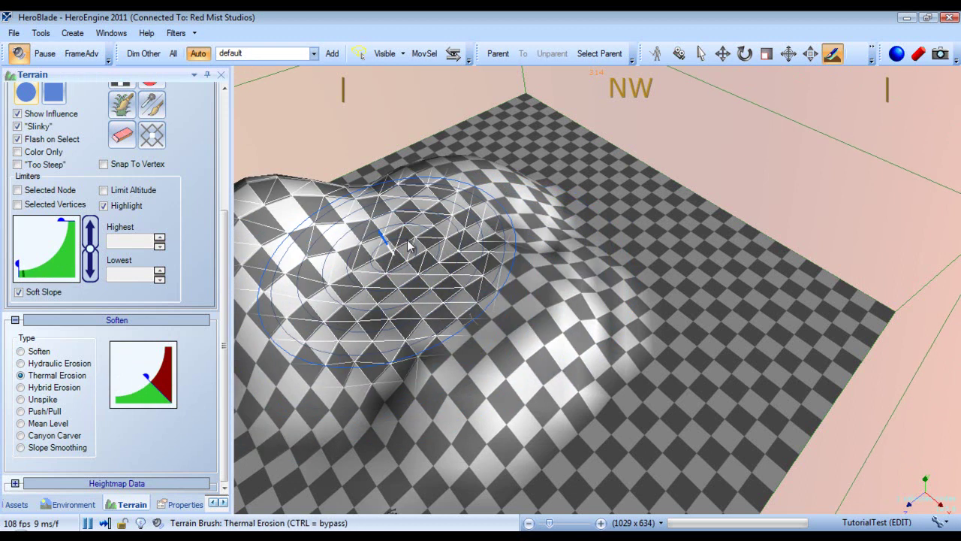
pyautogui.click(67, 388)
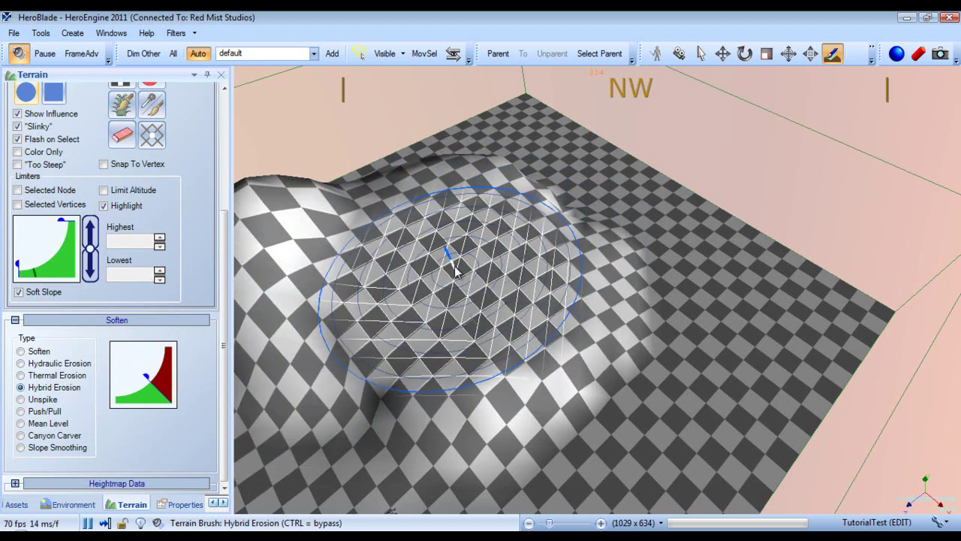
pyautogui.click(42, 400)
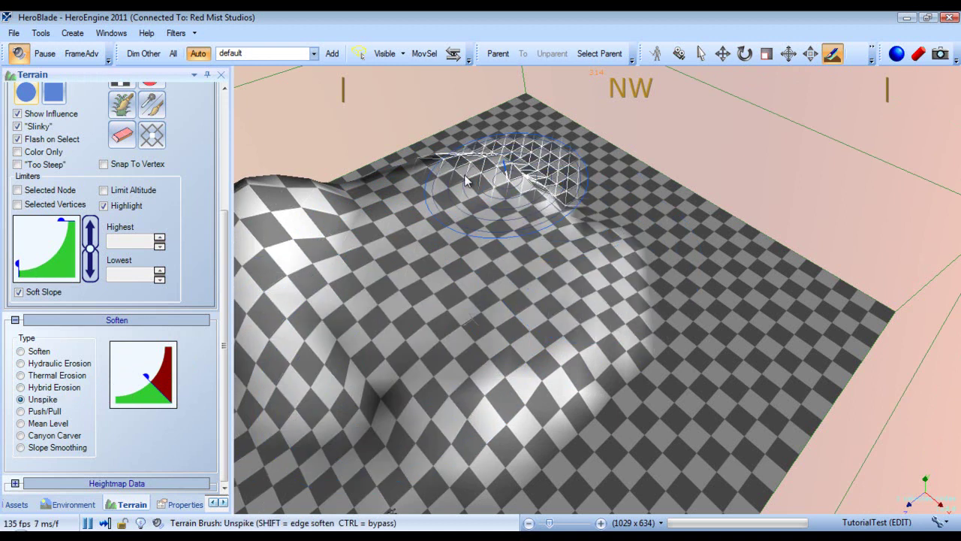
pyautogui.press('a')
pyautogui.moveTo(600, 250); pyautogui.dragTo(615, 241, button='right')
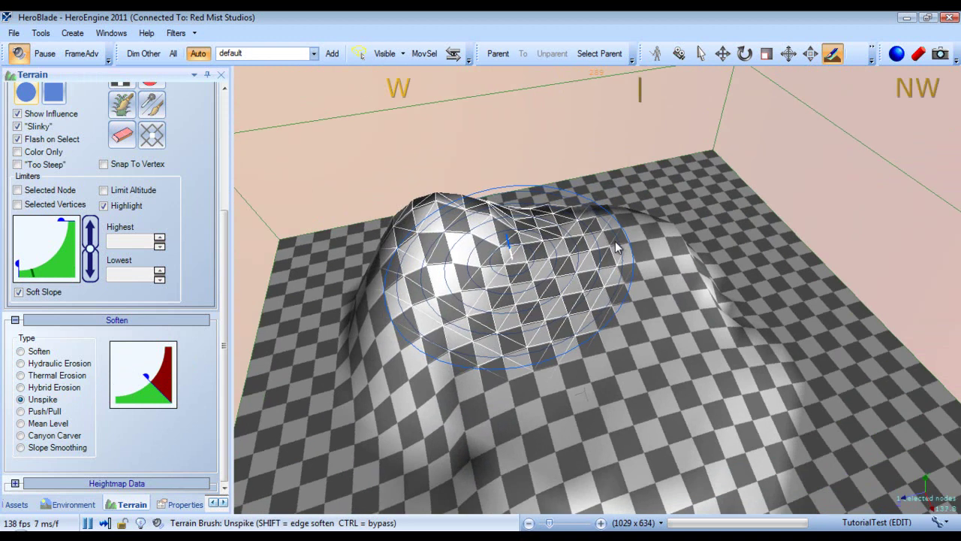
# Try the Push/Pull type on the side of the mounds, and undo the stroke.
pyautogui.click(46, 412)
pyautogui.moveTo(600, 310); pyautogui.dragTo(611, 309, button='right')
pyautogui.press('d')
pyautogui.moveTo(744, 338); pyautogui.dragTo(724, 316)
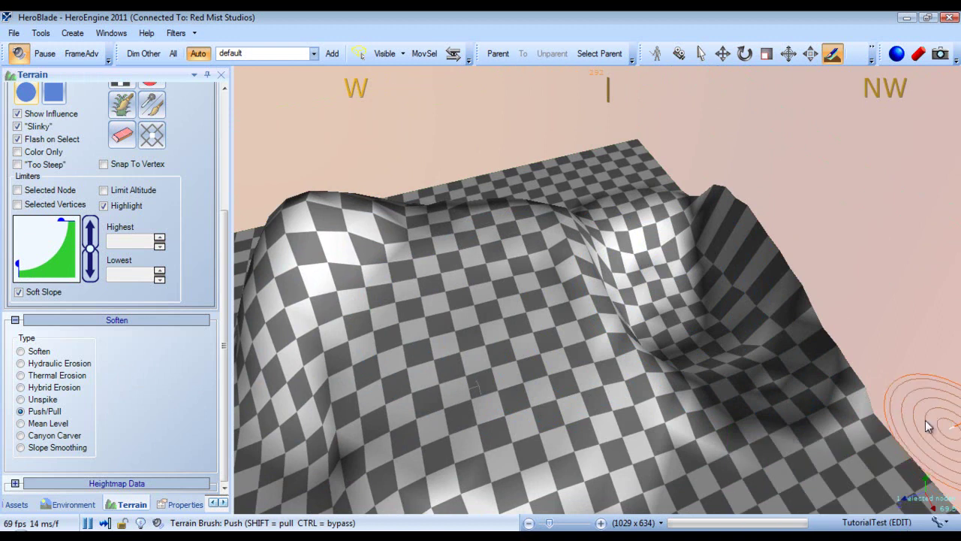
pyautogui.hotkey('ctrl', 'z')
# Paint further Push/Pull strokes across the mounds and the surrounding terrain.
pyautogui.moveTo(742, 355)
pyautogui.mouseDown()
pyautogui.moveTo(590, 225)
pyautogui.moveTo(398, 118)
pyautogui.mouseUp()
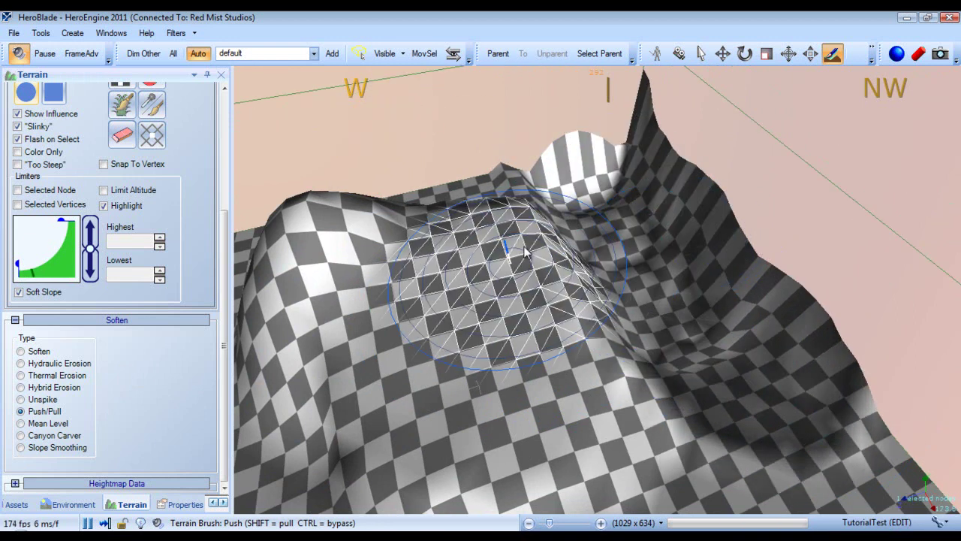
pyautogui.moveTo(512, 207)
pyautogui.mouseDown(button='right')
pyautogui.moveTo(588, 248)
pyautogui.moveTo(592, 230)
pyautogui.moveTo(515, 208)
pyautogui.moveTo(508, 240)
pyautogui.moveTo(465, 267)
pyautogui.moveTo(499, 199)
pyautogui.moveTo(549, 231)
pyautogui.moveTo(608, 251)
pyautogui.moveTo(543, 233)
pyautogui.moveTo(640, 250)
pyautogui.moveTo(626, 207)
pyautogui.mouseUp(button='right')
pyautogui.moveTo(627, 207)
pyautogui.mouseDown()
pyautogui.moveTo(730, 279)
pyautogui.moveTo(854, 390)
pyautogui.mouseUp()
pyautogui.press('d')
pyautogui.moveTo(528, 248); pyautogui.dragTo(535, 231)
pyautogui.moveTo(605, 170); pyautogui.dragTo(612, 170, button='right')
pyautogui.moveTo(611, 170)
pyautogui.mouseDown()
pyautogui.moveTo(563, 300)
pyautogui.moveTo(562, 184)
pyautogui.mouseUp()
pyautogui.moveTo(562, 185); pyautogui.dragTo(217, 374, button='right')
# Test the Mean Level type with several strokes over the mounds.
pyautogui.click(60, 425)
pyautogui.moveTo(645, 290); pyautogui.dragTo(416, 294, button='right')
pyautogui.moveTo(416, 294)
pyautogui.mouseDown()
pyautogui.moveTo(365, 228)
pyautogui.moveTo(379, 343)
pyautogui.moveTo(330, 278)
pyautogui.moveTo(346, 271)
pyautogui.moveTo(420, 353)
pyautogui.moveTo(593, 387)
pyautogui.mouseUp()
pyautogui.moveTo(594, 387)
pyautogui.mouseDown(button='right')
pyautogui.moveTo(607, 260)
pyautogui.moveTo(567, 247)
pyautogui.moveTo(506, 253)
pyautogui.mouseUp(button='right')
pyautogui.moveTo(506, 253)
pyautogui.mouseDown()
pyautogui.moveTo(710, 262)
pyautogui.moveTo(547, 251)
pyautogui.moveTo(410, 257)
pyautogui.moveTo(359, 199)
pyautogui.moveTo(524, 195)
pyautogui.mouseUp()
pyautogui.moveTo(523, 196)
pyautogui.mouseDown(button='right')
pyautogui.moveTo(652, 179)
pyautogui.moveTo(591, 185)
pyautogui.mouseUp(button='right')
pyautogui.scroll(-4, 594, 189)
pyautogui.moveTo(595, 190)
pyautogui.mouseDown()
pyautogui.moveTo(460, 228)
pyautogui.moveTo(607, 231)
pyautogui.mouseUp()
pyautogui.moveTo(607, 231)
pyautogui.mouseDown(button='right')
pyautogui.moveTo(598, 232)
pyautogui.moveTo(640, 259)
pyautogui.mouseUp(button='right')
pyautogui.moveTo(639, 259); pyautogui.dragTo(643, 268)
pyautogui.moveTo(643, 268)
pyautogui.mouseDown(button='right')
pyautogui.moveTo(678, 270)
pyautogui.moveTo(656, 270)
pyautogui.moveTo(670, 263)
pyautogui.mouseUp(button='right')
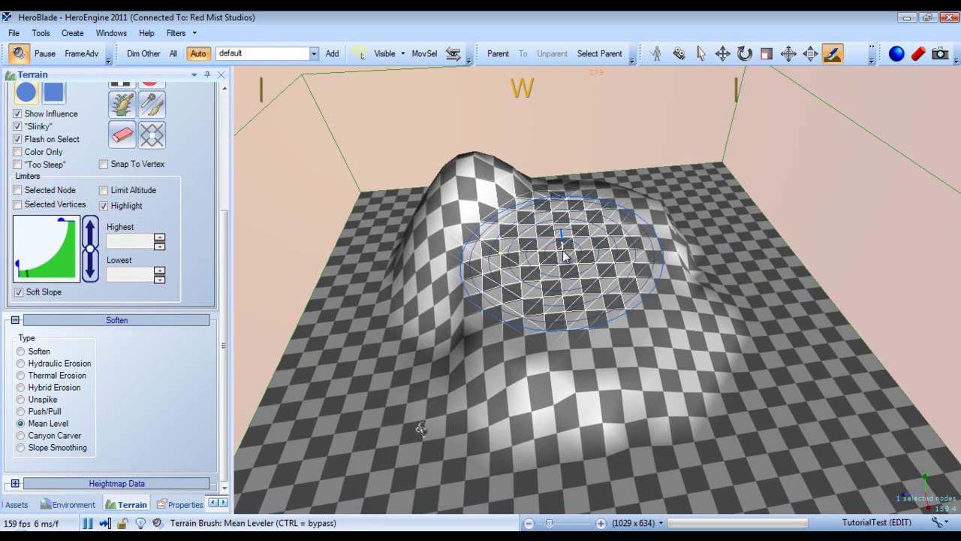
# Test the Canyon Carver type with strokes across the mounds, and undo the last one.
pyautogui.click(60, 436)
pyautogui.moveTo(585, 243)
pyautogui.mouseDown()
pyautogui.moveTo(623, 300)
pyautogui.moveTo(687, 308)
pyautogui.moveTo(601, 248)
pyautogui.moveTo(661, 323)
pyautogui.moveTo(526, 210)
pyautogui.moveTo(594, 235)
pyautogui.moveTo(483, 199)
pyautogui.moveTo(562, 249)
pyautogui.moveTo(651, 284)
pyautogui.moveTo(468, 320)
pyautogui.mouseUp()
pyautogui.moveTo(676, 259)
pyautogui.mouseDown(button='right')
pyautogui.moveTo(622, 262)
pyautogui.moveTo(620, 275)
pyautogui.moveTo(519, 266)
pyautogui.mouseUp(button='right')
pyautogui.press('d')
pyautogui.moveTo(519, 267); pyautogui.dragTo(483, 258)
pyautogui.moveTo(549, 240)
pyautogui.mouseDown(button='right')
pyautogui.moveTo(665, 230)
pyautogui.moveTo(589, 239)
pyautogui.moveTo(620, 242)
pyautogui.moveTo(605, 251)
pyautogui.mouseUp(button='right')
pyautogui.press('a')
pyautogui.press('s')
pyautogui.press('d')
pyautogui.hotkey('ctrl', 'z')
# Test the Slope Smoothing type with several strokes over the mounds' slopes.
pyautogui.click(73, 448)
pyautogui.moveTo(423, 321)
pyautogui.mouseDown()
pyautogui.moveTo(444, 229)
pyautogui.moveTo(553, 337)
pyautogui.moveTo(495, 201)
pyautogui.moveTo(520, 233)
pyautogui.mouseUp()
pyautogui.press('a')
pyautogui.moveTo(520, 232); pyautogui.dragTo(675, 239, button='right')
pyautogui.press('w')
pyautogui.moveTo(674, 239)
pyautogui.mouseDown()
pyautogui.moveTo(421, 363)
pyautogui.moveTo(463, 311)
pyautogui.mouseUp()
pyautogui.press('d')
pyautogui.moveTo(691, 219)
pyautogui.mouseDown(button='right')
pyautogui.moveTo(650, 227)
pyautogui.moveTo(577, 212)
pyautogui.mouseUp(button='right')
pyautogui.moveTo(765, 275)
pyautogui.mouseDown()
pyautogui.moveTo(629, 157)
pyautogui.moveTo(545, 192)
pyautogui.mouseUp()
pyautogui.moveTo(526, 197); pyautogui.dragTo(570, 174, button='right')
# Undo the Slope Smoothing strokes on the mounds.
pyautogui.press('a')
pyautogui.hotkey('ctrl', 'z')
pyautogui.hotkey('ctrl', 'z')
pyautogui.hotkey('ctrl', 'z')
pyautogui.hotkey('ctrl', 'z')
pyautogui.press('a')
pyautogui.moveTo(517, 215)
pyautogui.mouseDown(button='right')
pyautogui.moveTo(546, 221)
pyautogui.moveTo(523, 214)
pyautogui.mouseUp(button='right')
pyautogui.press('d')
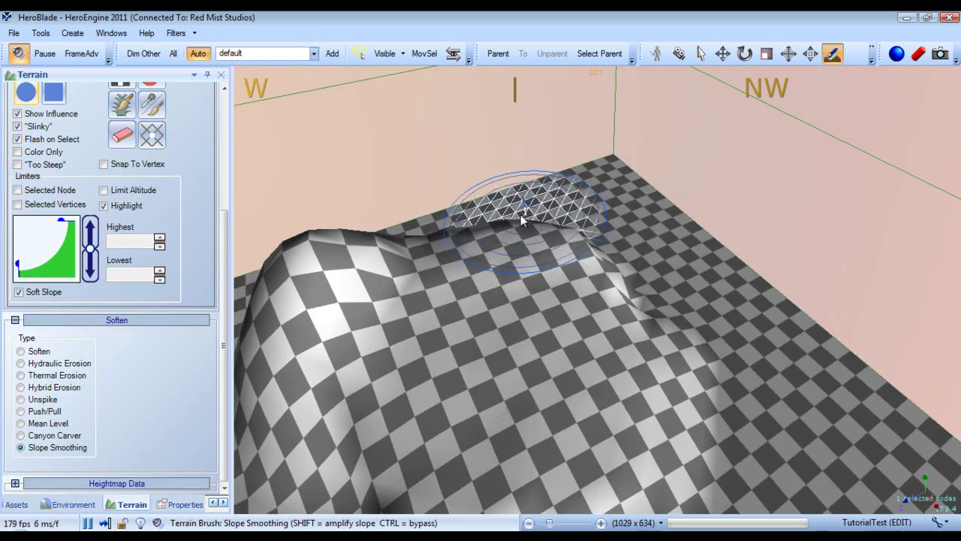
# Extend the mound's top height across the terrain with the leveling brush, and flatten everything back to ground level.
pyautogui.moveTo(220, 249); pyautogui.dragTo(225, 122)
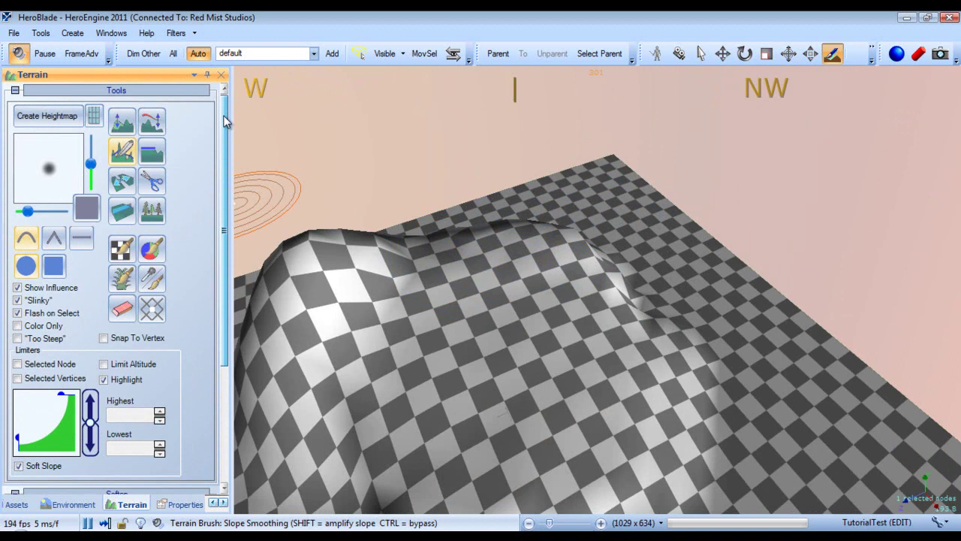
pyautogui.click(152, 154)
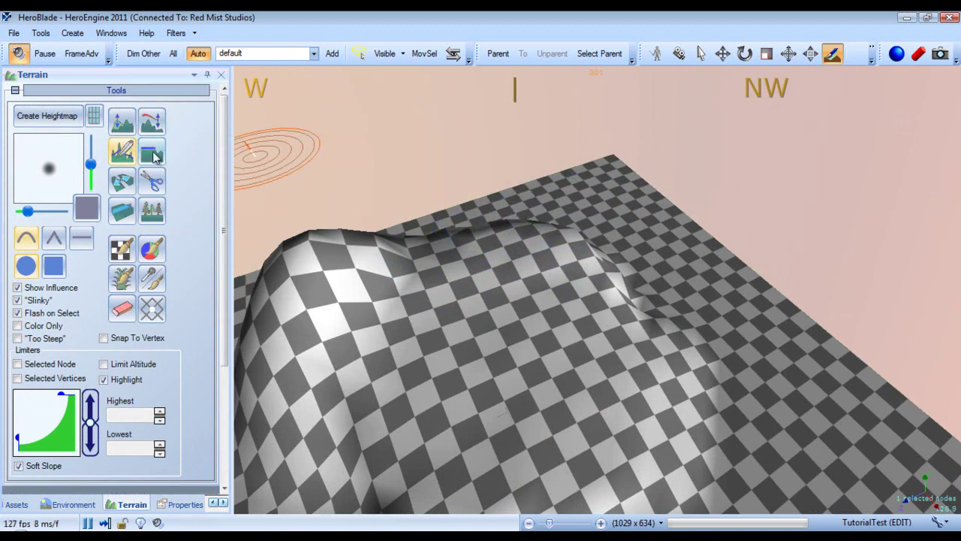
pyautogui.click(155, 157)
pyautogui.moveTo(609, 209); pyautogui.dragTo(602, 227, button='right')
pyautogui.scroll(-2, 614, 219)
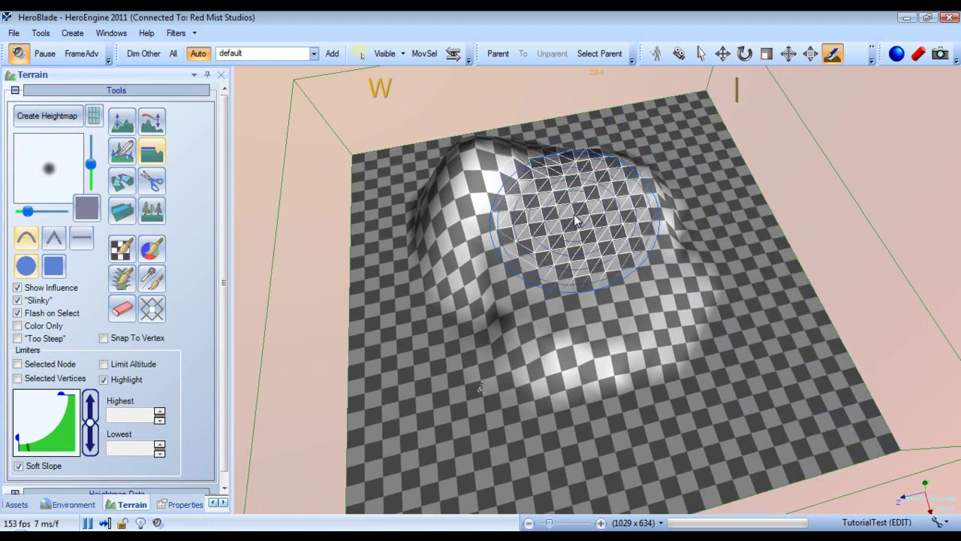
pyautogui.moveTo(575, 219)
pyautogui.mouseDown()
pyautogui.moveTo(498, 172)
pyautogui.moveTo(618, 168)
pyautogui.moveTo(618, 140)
pyautogui.moveTo(311, 133)
pyautogui.moveTo(755, 86)
pyautogui.mouseUp()
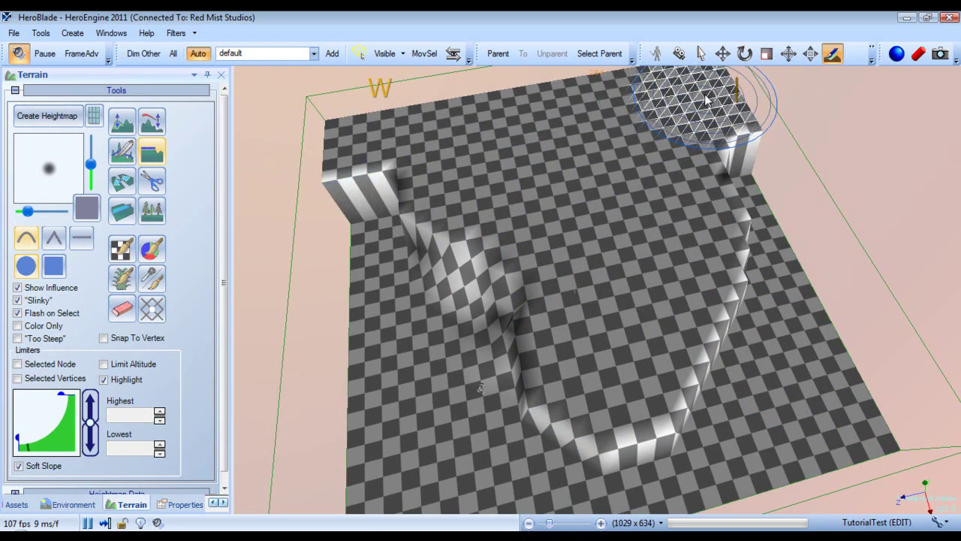
pyautogui.moveTo(891, 397)
pyautogui.mouseDown()
pyautogui.moveTo(623, 461)
pyautogui.moveTo(570, 314)
pyautogui.moveTo(322, 160)
pyautogui.moveTo(740, 343)
pyautogui.moveTo(639, 201)
pyautogui.mouseUp()
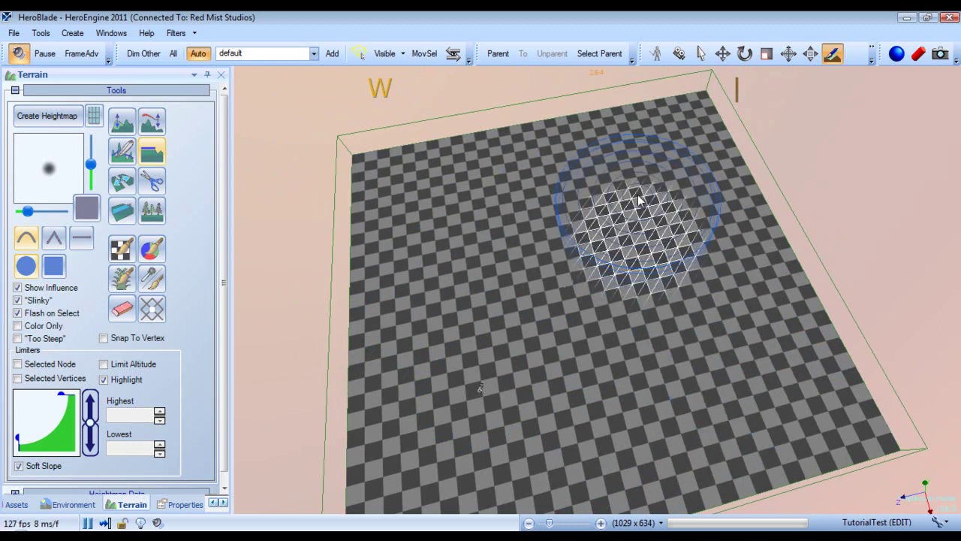
# Raise a mound in the terrain's far corner with the Edit Height brush and flatten its top with the leveling brush.
pyautogui.click(154, 123)
pyautogui.moveTo(371, 160); pyautogui.dragTo(367, 174)
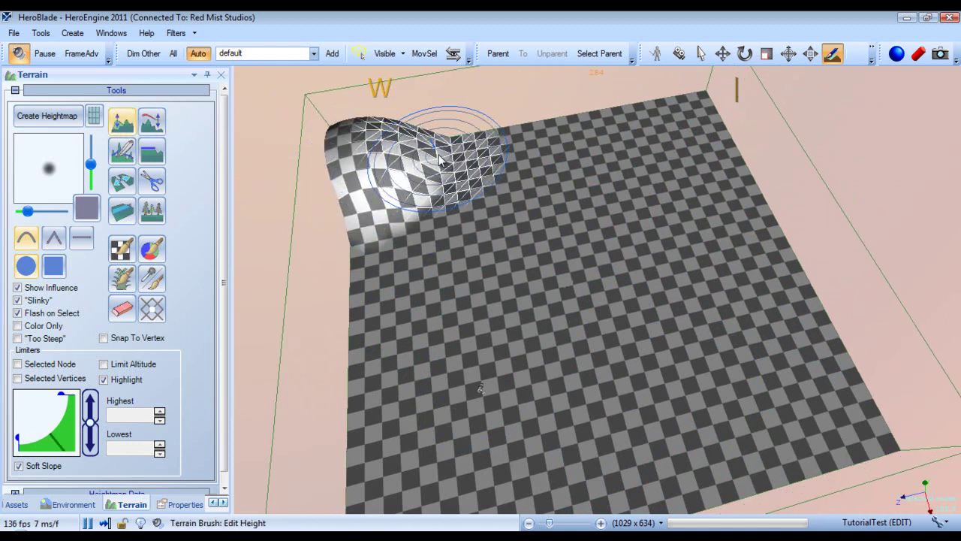
pyautogui.moveTo(353, 142)
pyautogui.mouseDown()
pyautogui.moveTo(385, 126)
pyautogui.moveTo(413, 159)
pyautogui.mouseUp()
pyautogui.moveTo(511, 200)
pyautogui.mouseDown(button='right')
pyautogui.moveTo(551, 196)
pyautogui.moveTo(523, 188)
pyautogui.moveTo(549, 203)
pyautogui.moveTo(548, 289)
pyautogui.mouseUp(button='right')
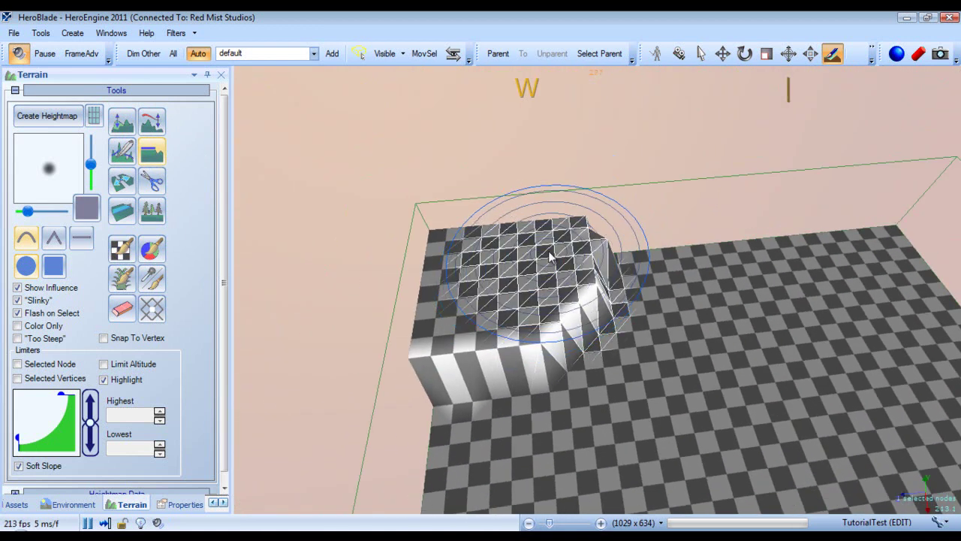
# Show the leveling plane grid at the corner mound and tilt it to slope down across the terrain.
pyautogui.press('g')
pyautogui.scroll(-5, 548, 251)
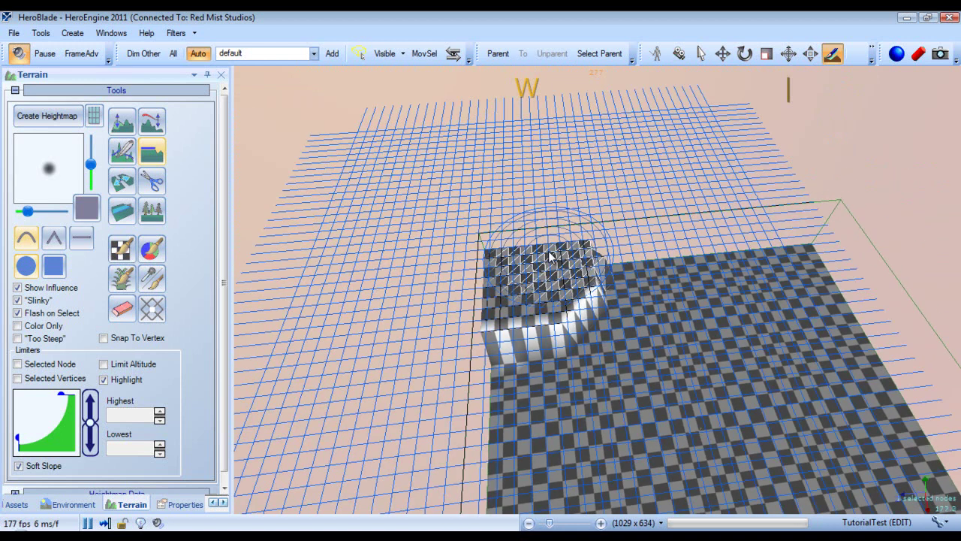
pyautogui.scroll(12, 550, 256)
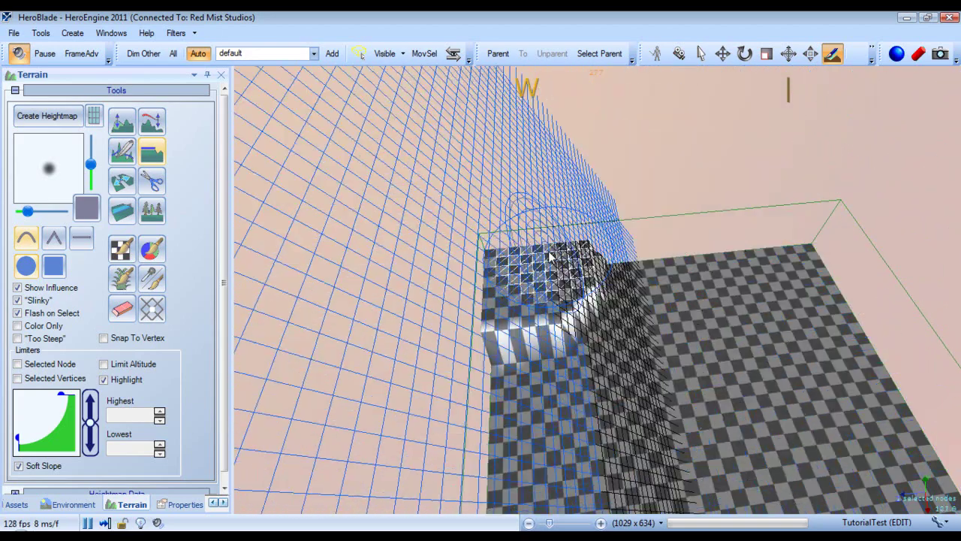
pyautogui.scroll(2, 550, 254)
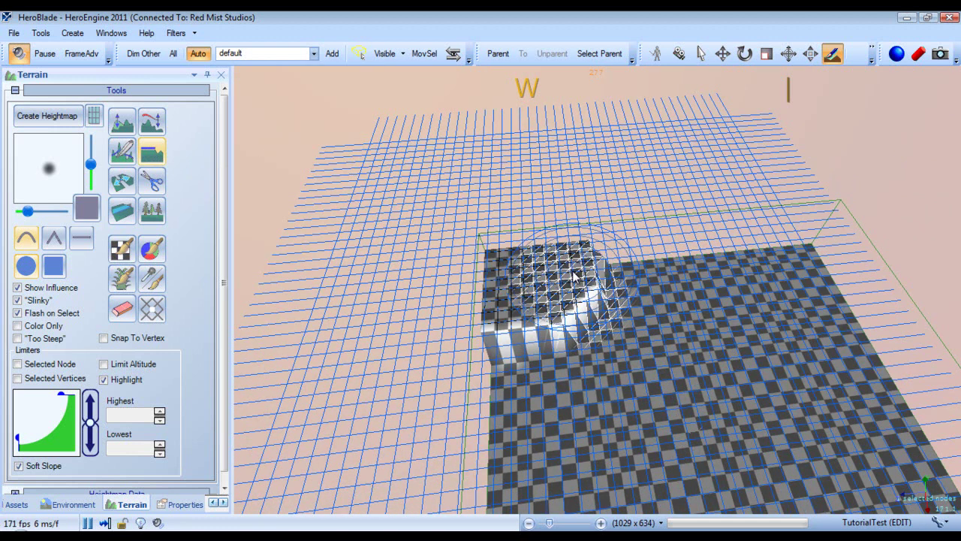
pyautogui.scroll(2, 575, 276)
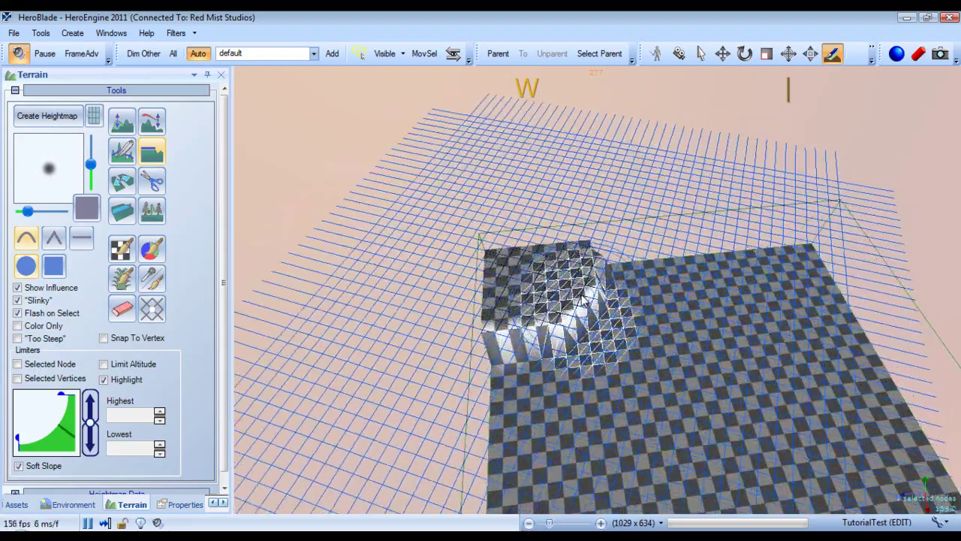
pyautogui.scroll(1, 585, 293)
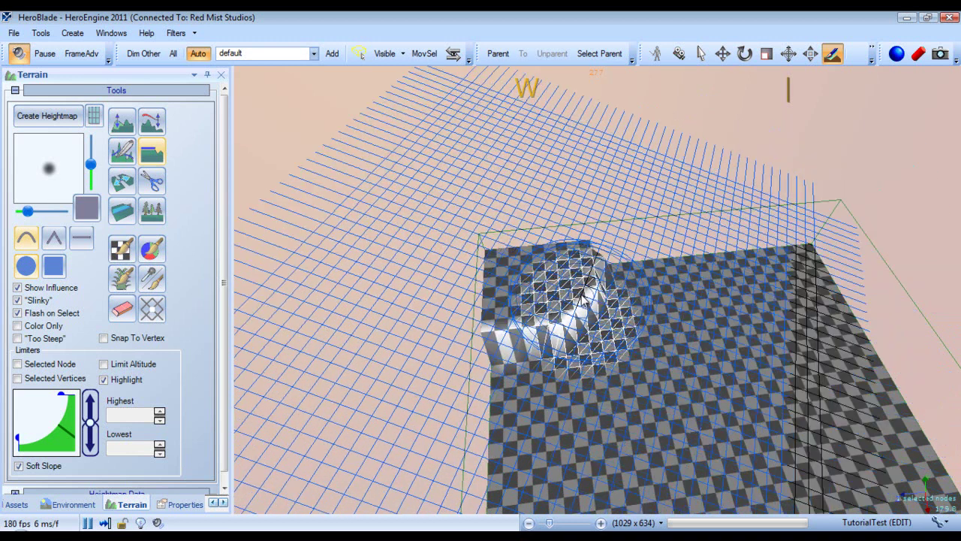
# Level a ramp descending from the corner mound across the terrain along the tilted plane, and flatten the mound's uneven top.
pyautogui.moveTo(714, 273); pyautogui.dragTo(676, 265, button='right')
pyautogui.moveTo(445, 214)
pyautogui.mouseDown()
pyautogui.moveTo(612, 324)
pyautogui.moveTo(435, 194)
pyautogui.mouseUp()
pyautogui.hotkey('ctrl', 'z')
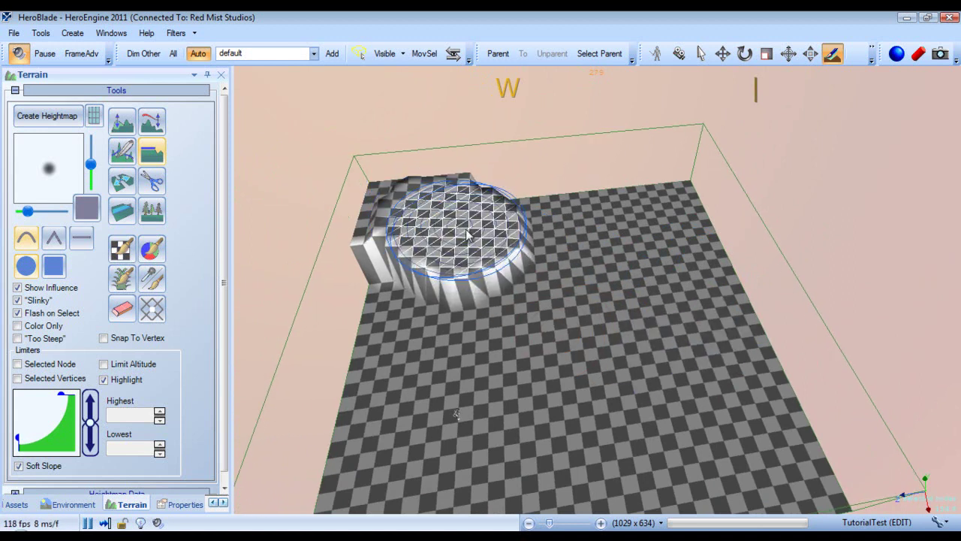
pyautogui.press('w')
pyautogui.moveTo(684, 206)
pyautogui.mouseDown(button='right')
pyautogui.moveTo(558, 187)
pyautogui.moveTo(714, 197)
pyautogui.moveTo(692, 196)
pyautogui.mouseUp(button='right')
pyautogui.press('s')
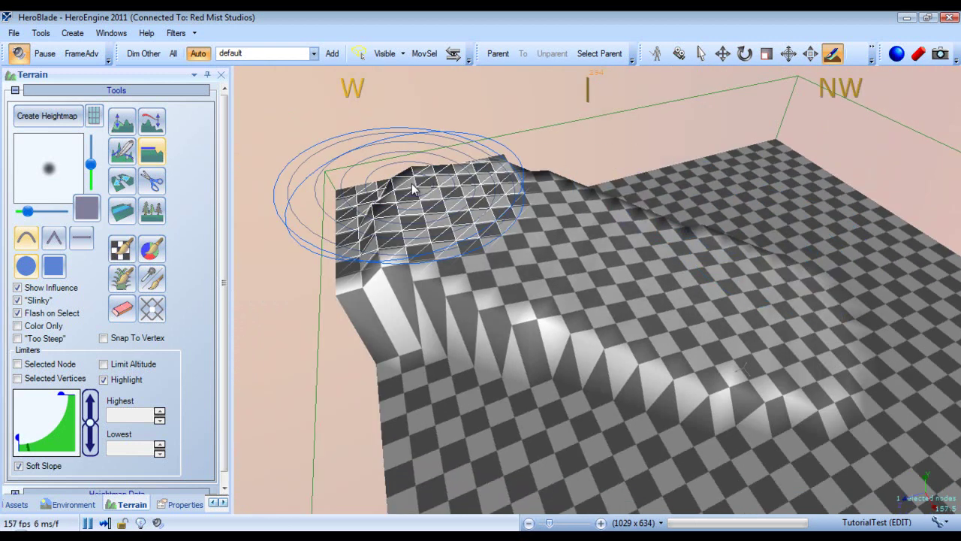
pyautogui.click(442, 187)
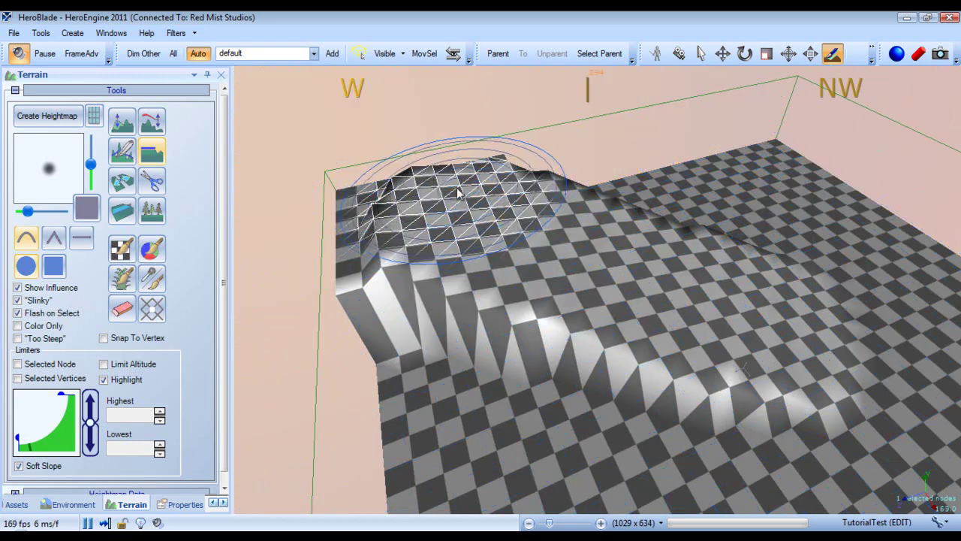
pyautogui.moveTo(461, 193); pyautogui.dragTo(409, 191)
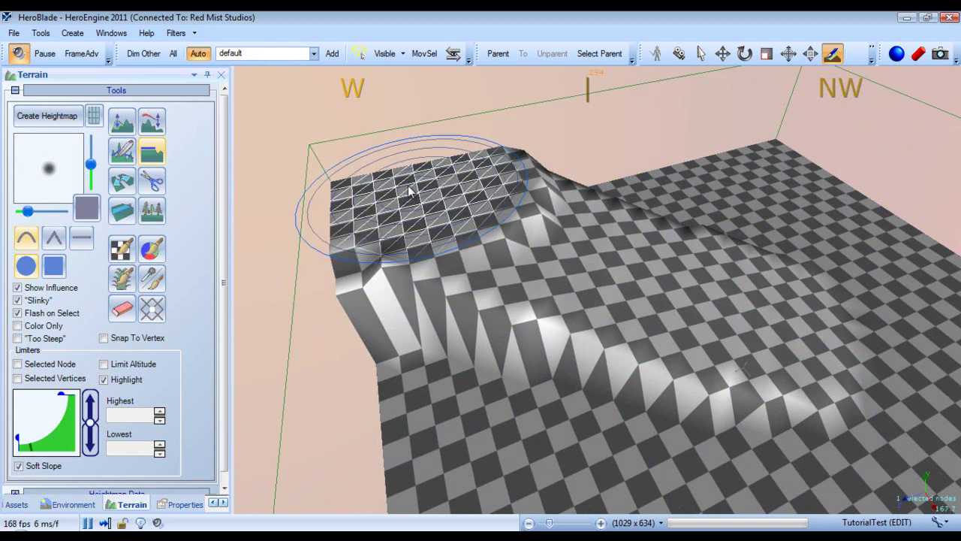
# Smooth the ramp and the edge of the corner plateau with the Slope Smoothing brush.
pyautogui.click(121, 153)
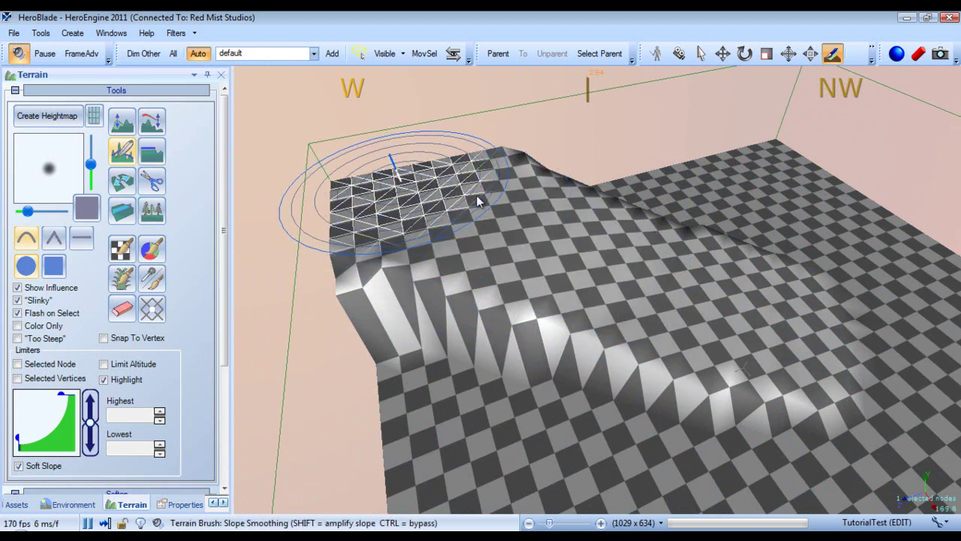
pyautogui.moveTo(783, 328)
pyautogui.mouseDown()
pyautogui.moveTo(678, 363)
pyautogui.moveTo(398, 312)
pyautogui.mouseUp()
pyautogui.moveTo(762, 266); pyautogui.dragTo(738, 271, button='middle')
pyautogui.scroll(-3, 733, 268)
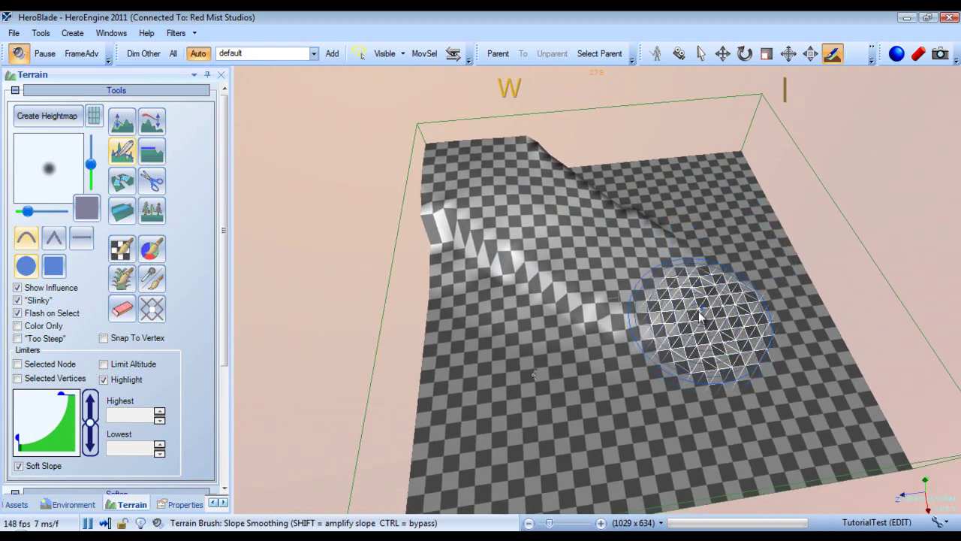
# Undo the smoothing and leveling strokes back to the rounded corner mound.
pyautogui.hotkey('ctrl', 'z')
pyautogui.hotkey('ctrl', 'z')
pyautogui.hotkey('ctrl', 'z')
pyautogui.hotkey('ctrl', 'z')
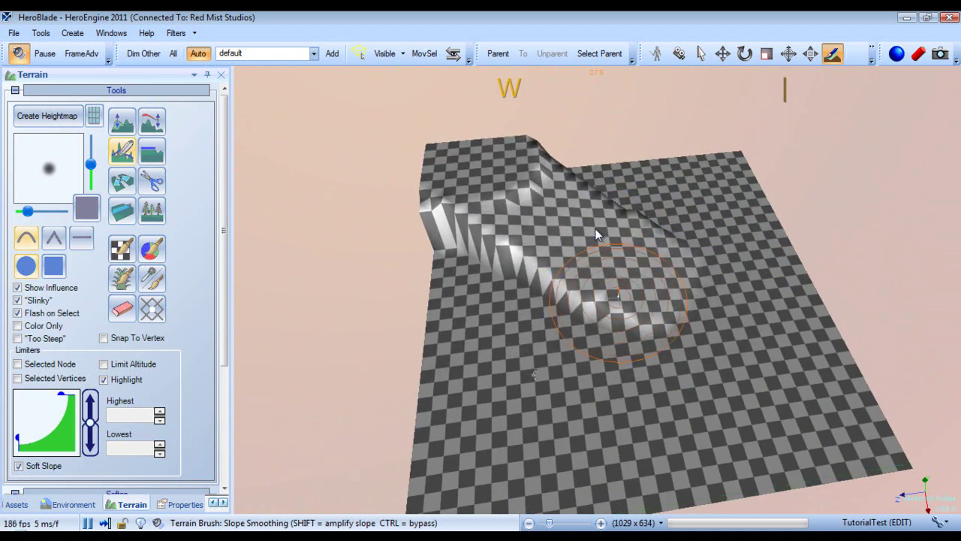
pyautogui.hotkey('ctrl', 'z')
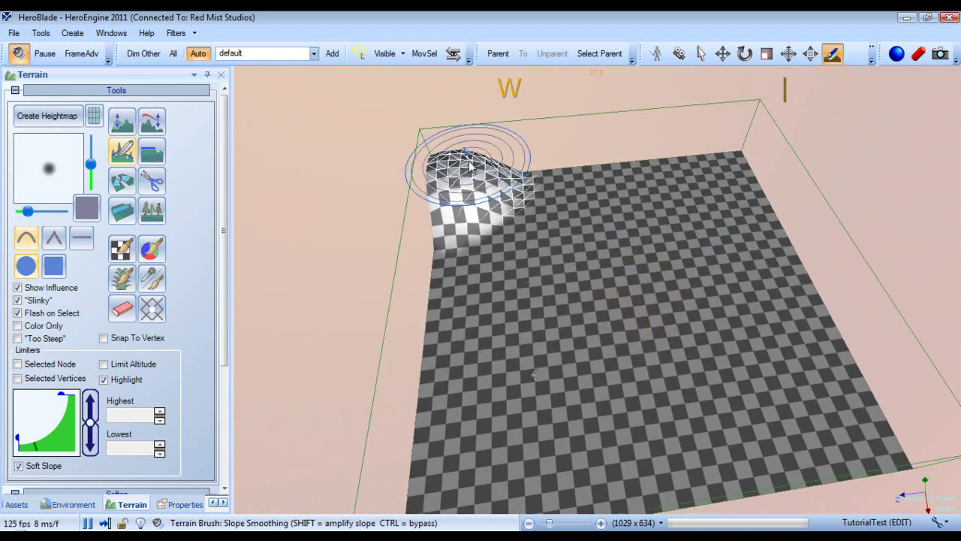
# Level the mound's top again and sweep a tilted leveling plane diagonally from it to the opposite corner.
pyautogui.click(151, 157)
pyautogui.moveTo(467, 165)
pyautogui.mouseDown()
pyautogui.moveTo(445, 167)
pyautogui.moveTo(500, 157)
pyautogui.moveTo(493, 180)
pyautogui.moveTo(509, 181)
pyautogui.mouseUp()
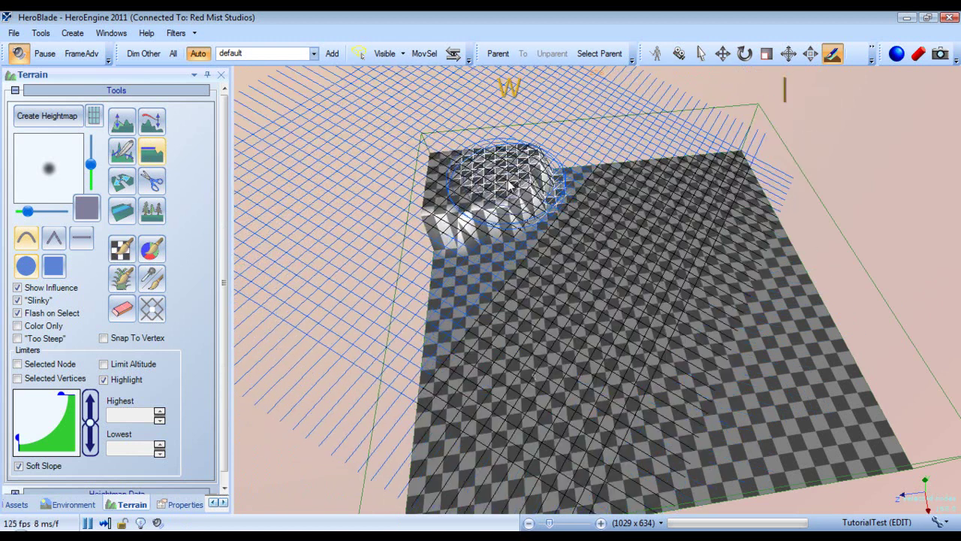
pyautogui.moveTo(509, 185)
pyautogui.mouseDown()
pyautogui.moveTo(643, 275)
pyautogui.moveTo(943, 409)
pyautogui.mouseUp()
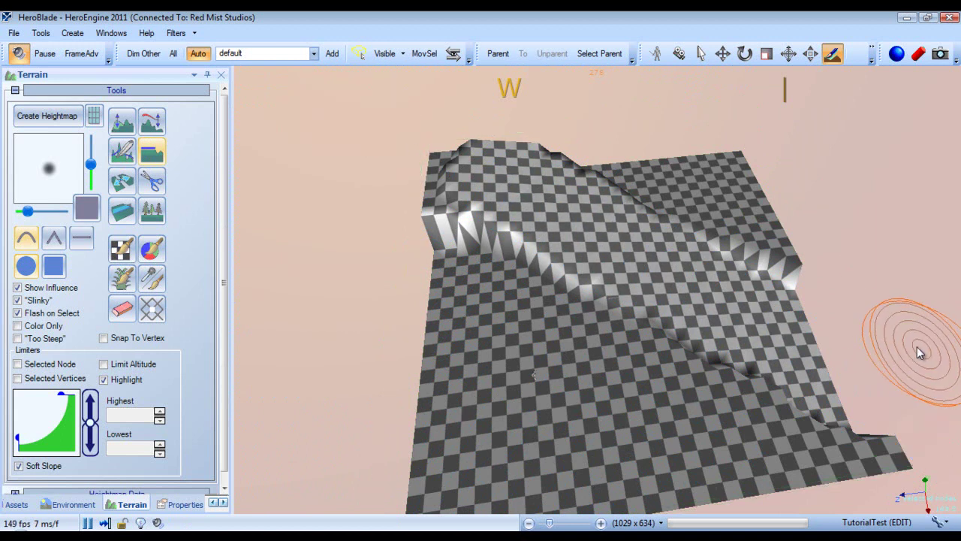
# Extend the sloped leveling over more of the terrain, and restore the whole terrain to flat ground.
pyautogui.hotkey('ctrl', 'z')
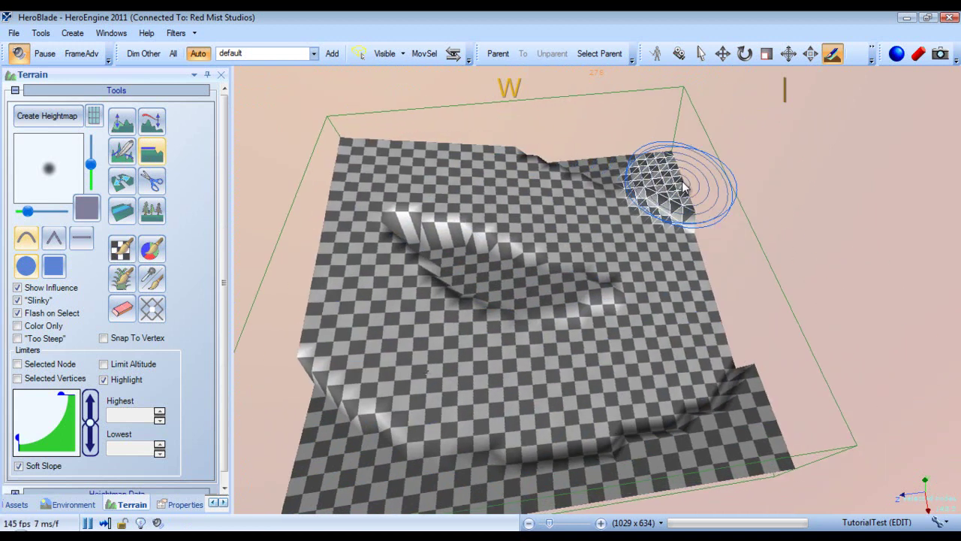
pyautogui.press('d')
pyautogui.moveTo(683, 187); pyautogui.dragTo(646, 178, button='right')
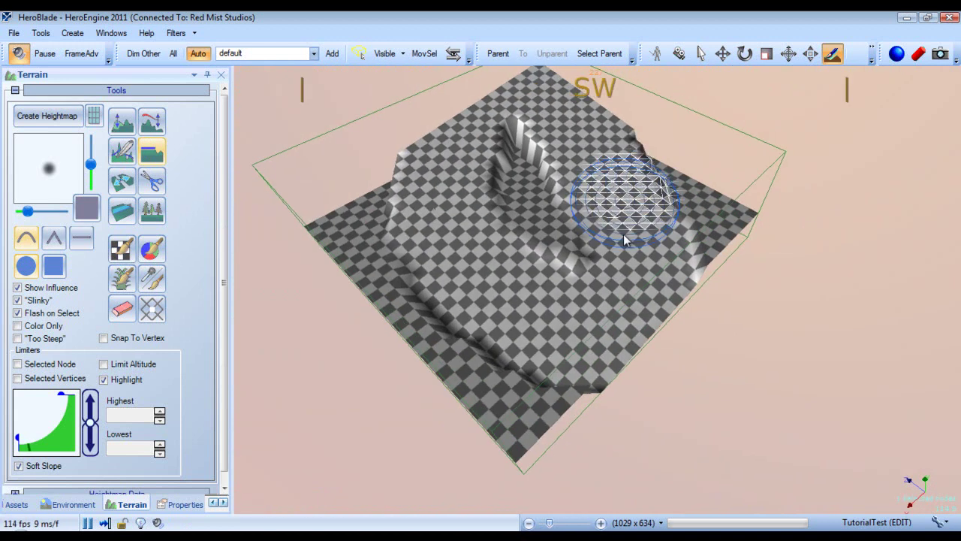
pyautogui.moveTo(445, 247)
pyautogui.mouseDown(button='right')
pyautogui.moveTo(450, 238)
pyautogui.moveTo(508, 253)
pyautogui.moveTo(477, 253)
pyautogui.moveTo(539, 255)
pyautogui.moveTo(491, 241)
pyautogui.moveTo(536, 239)
pyautogui.moveTo(554, 255)
pyautogui.moveTo(543, 258)
pyautogui.moveTo(605, 257)
pyautogui.moveTo(461, 182)
pyautogui.moveTo(386, 175)
pyautogui.moveTo(588, 235)
pyautogui.mouseUp(button='right')
pyautogui.press('w')
pyautogui.press('a')
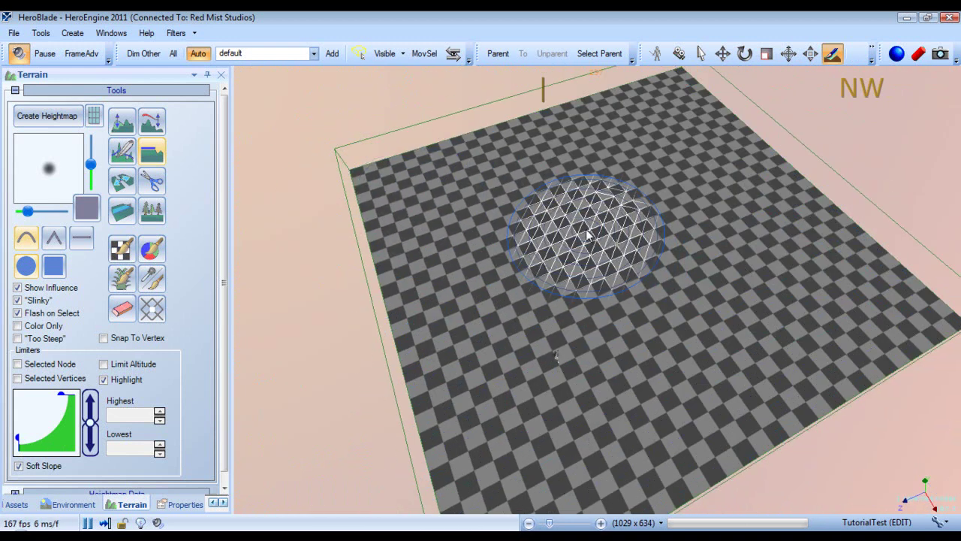